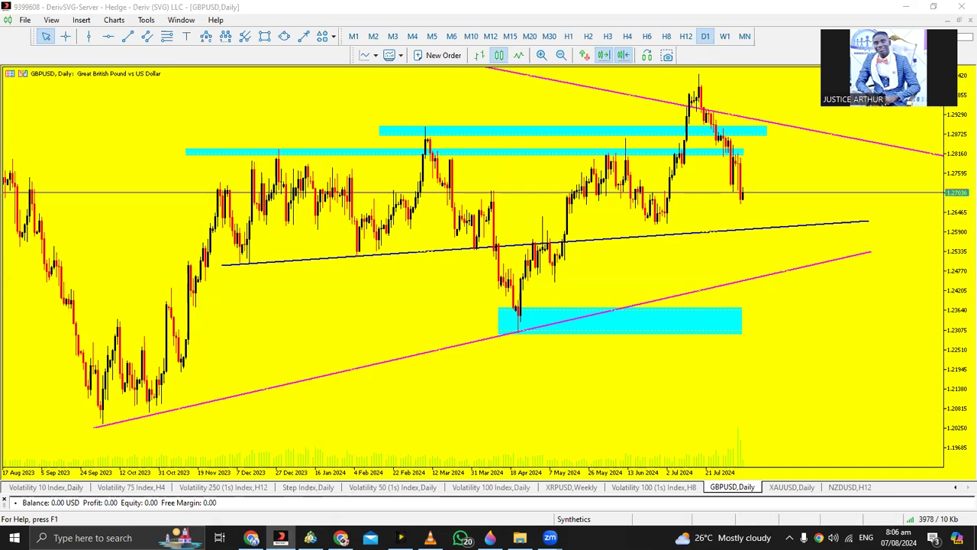
- Switch to Chrome and find the GBPUSD swing trade signal update video in the channel's YouTube video list
mouse_move(342, 537)
mouse_move(251, 538)
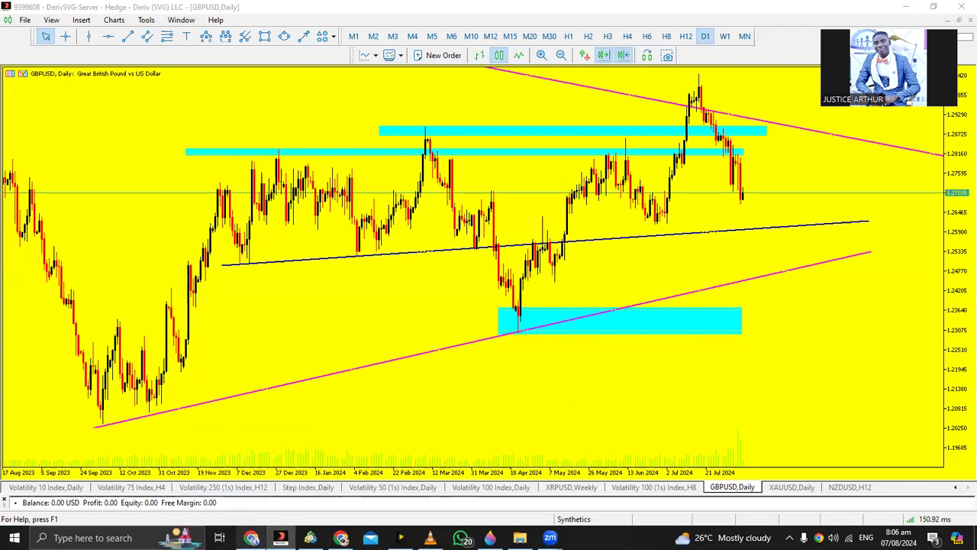
left_click(251, 537)
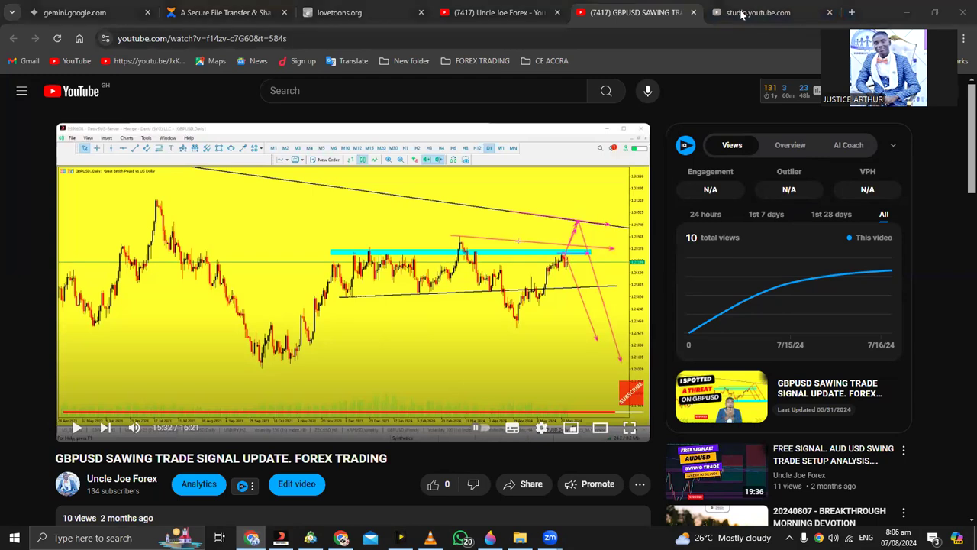
left_click(512, 10)
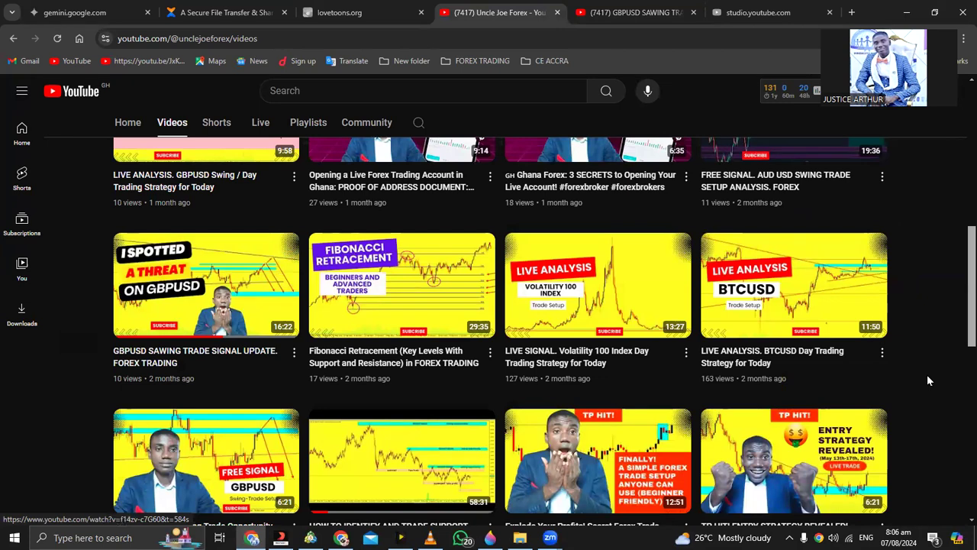
scroll(494, 405, "down", 5)
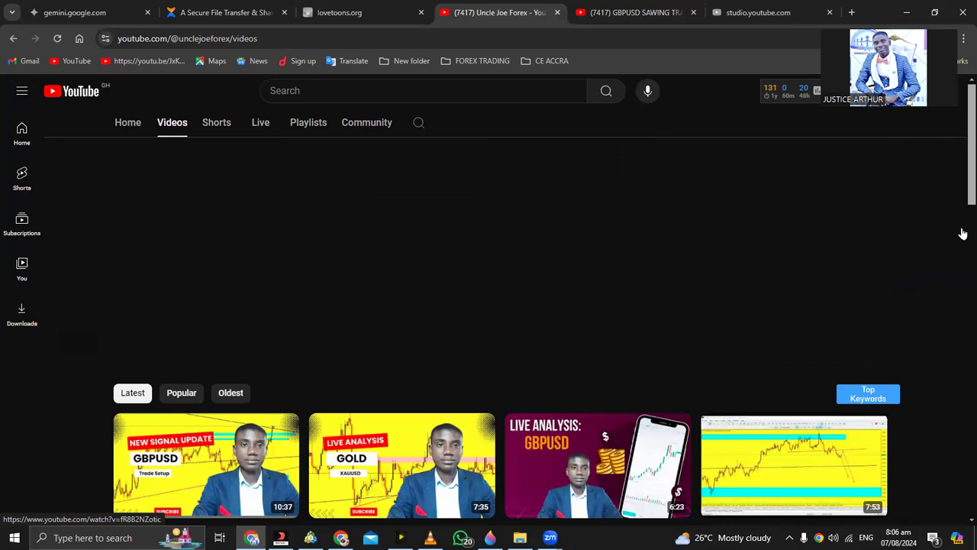
scroll(962, 305, "down", 8)
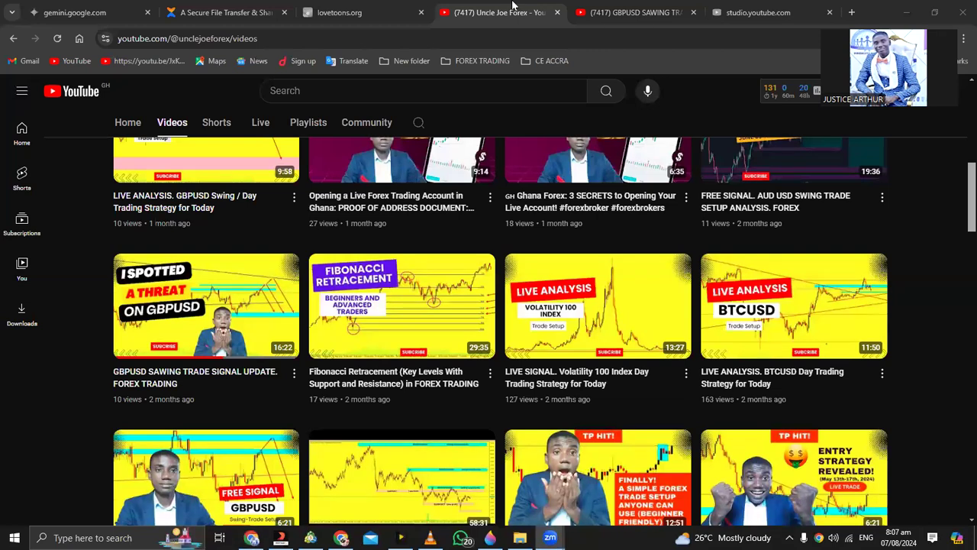
- Circle the views and upload date beneath the GBPUSD signal update video with an ellipse annotation
mouse_move(197, 401)
left_mouse_down()
mouse_move(131, 336)
mouse_move(82, 404)
left_mouse_up()
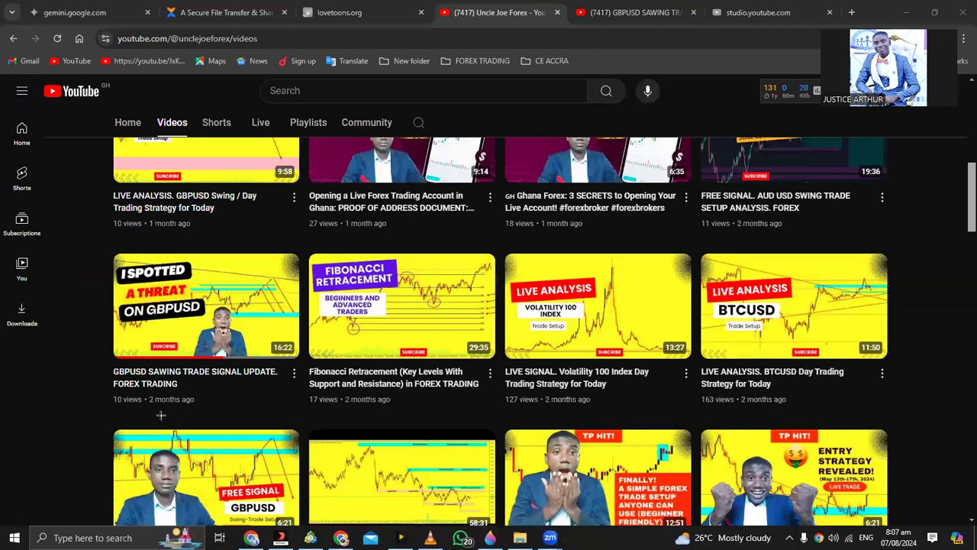
mouse_move(113, 395)
left_mouse_down()
mouse_move(260, 423)
mouse_move(228, 418)
left_mouse_up()
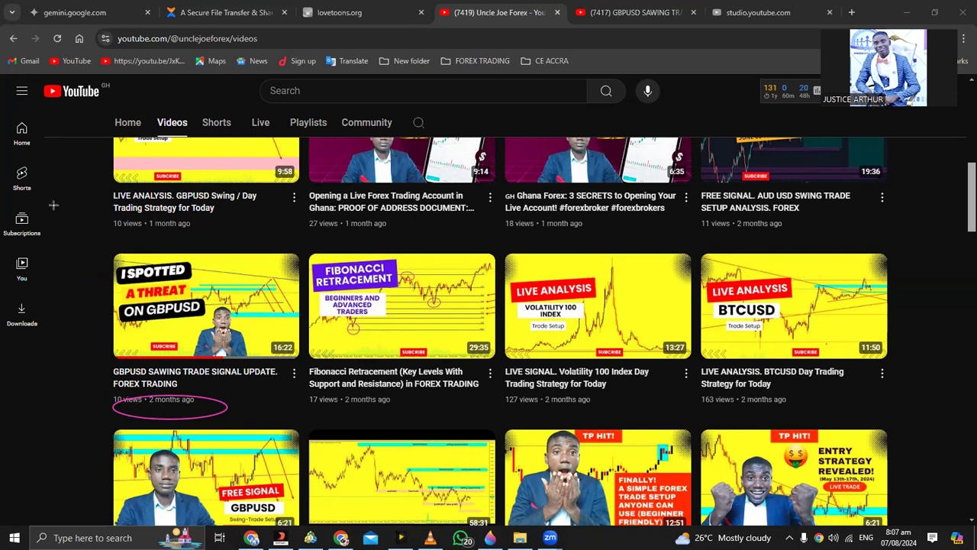
key("ctrl+z")
left_click_drag(110, 390, 219, 410)
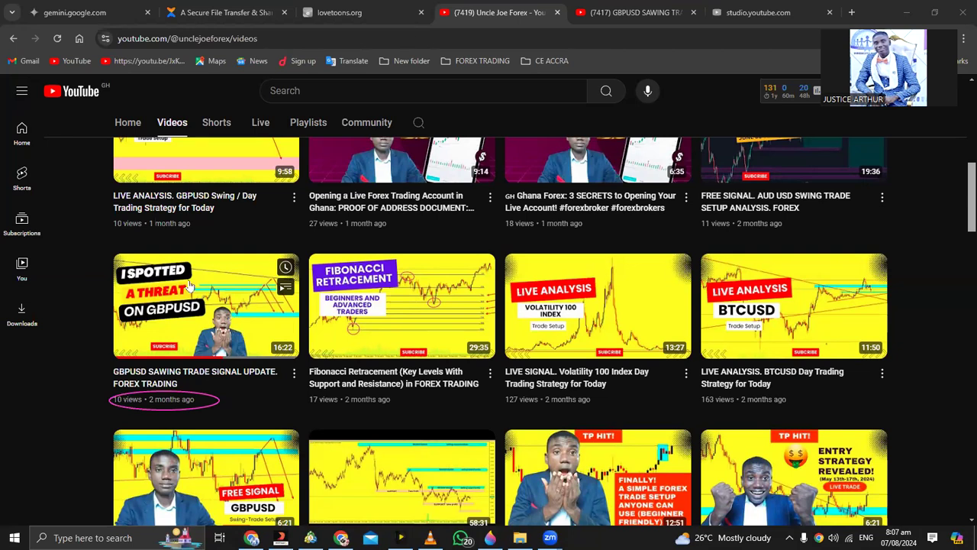
- Switch from the GBPUSD signal update video to the MetaTrader GBPUSD daily chart and compress its price scale
left_click(603, 15)
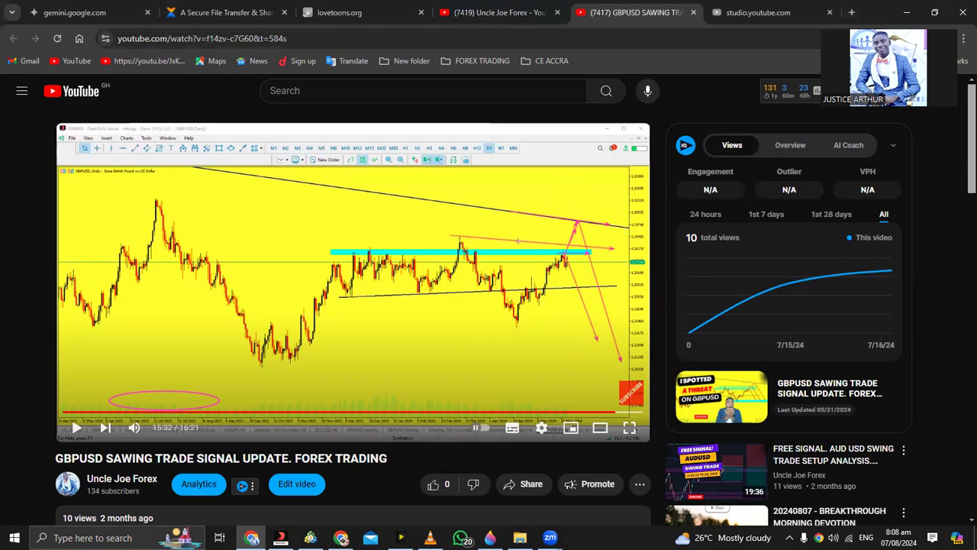
key("alt+Tab")
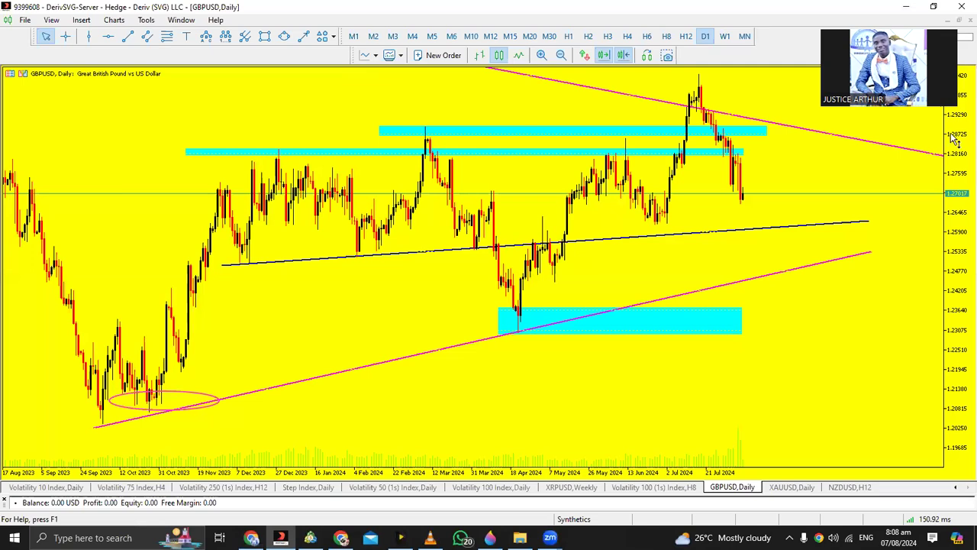
left_click_drag(954, 139, 953, 295)
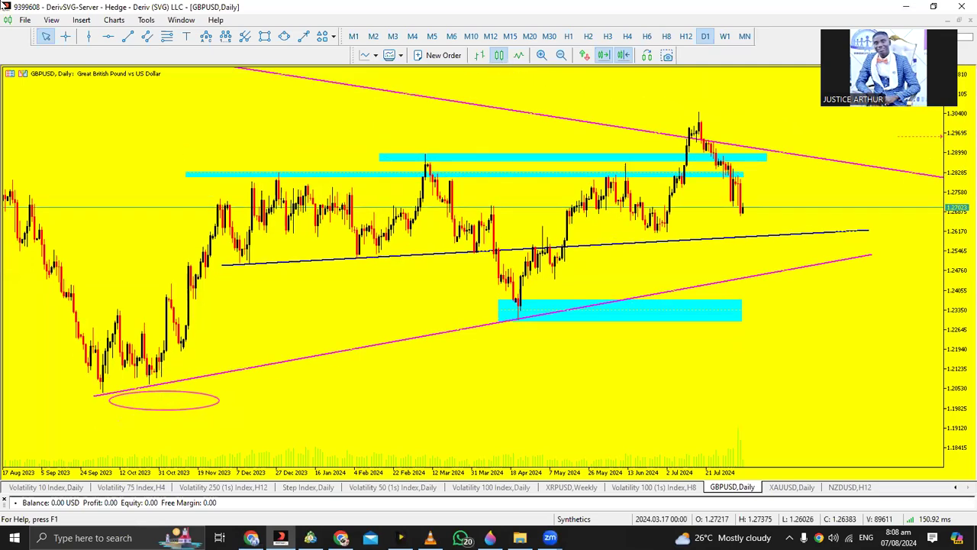
- Annotate the upper resistance zone and descending trendline with freehand strokes and trace the July rally up to its peak
left_click(325, 21)
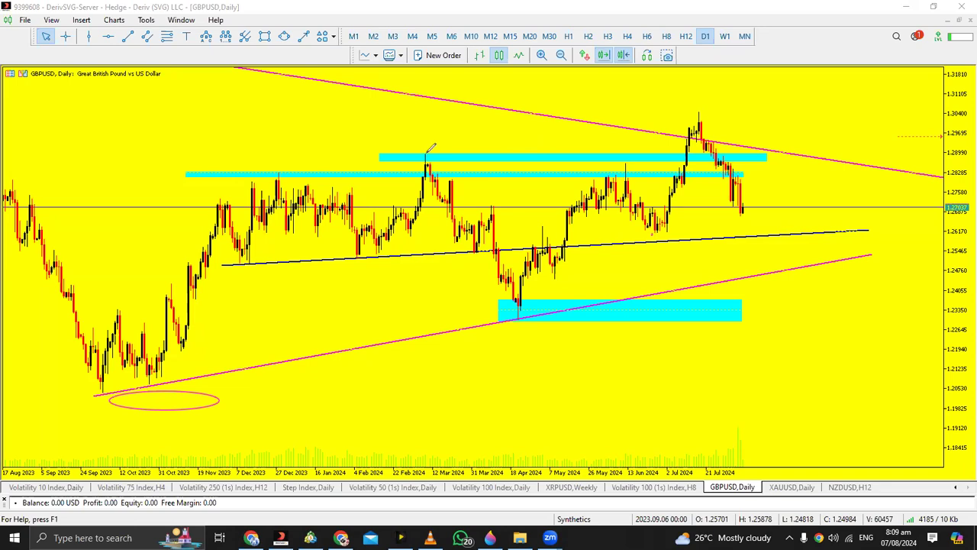
left_click_drag(425, 154, 698, 154)
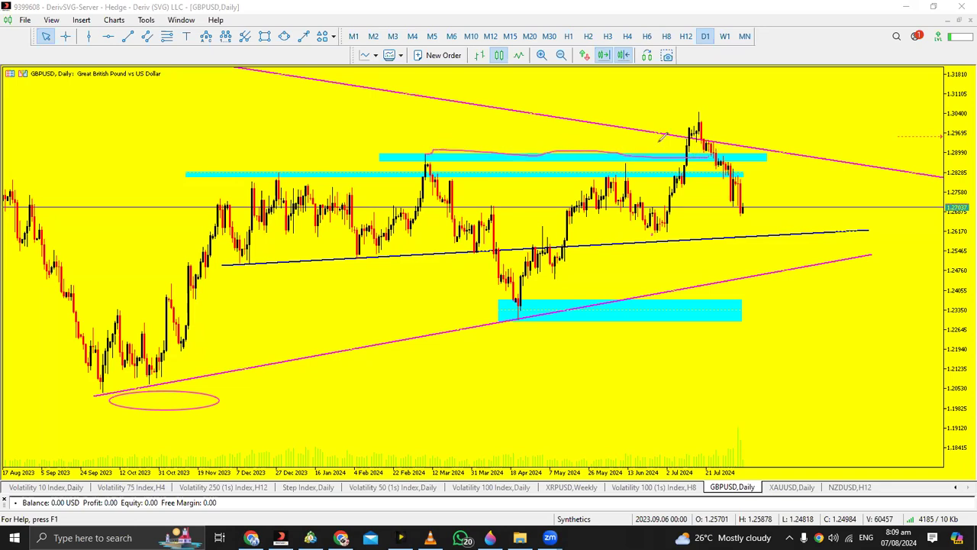
mouse_move(617, 127)
left_mouse_down()
mouse_move(700, 122)
mouse_move(722, 135)
left_mouse_up()
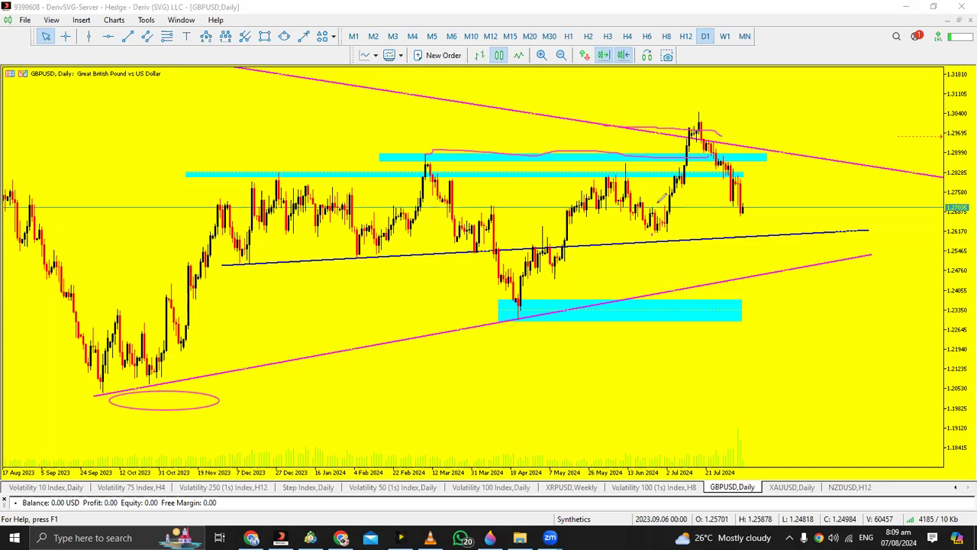
left_click_drag(671, 222, 694, 116)
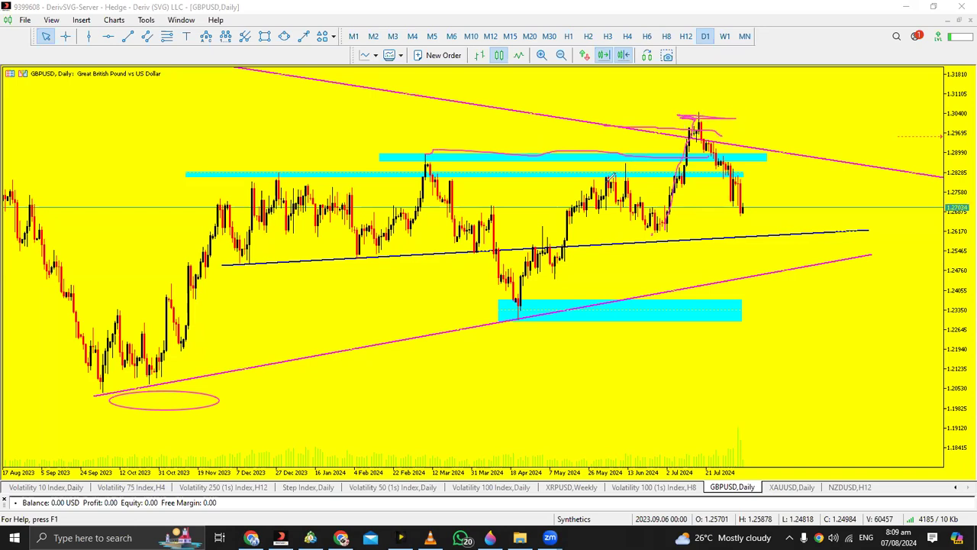
- Sketch freehand strokes along the lower resistance zone and the bottom support zone, linking them with a projected price drop
left_click_drag(609, 179, 774, 175)
mouse_move(699, 183)
left_mouse_down()
mouse_move(720, 221)
mouse_move(723, 308)
left_mouse_up()
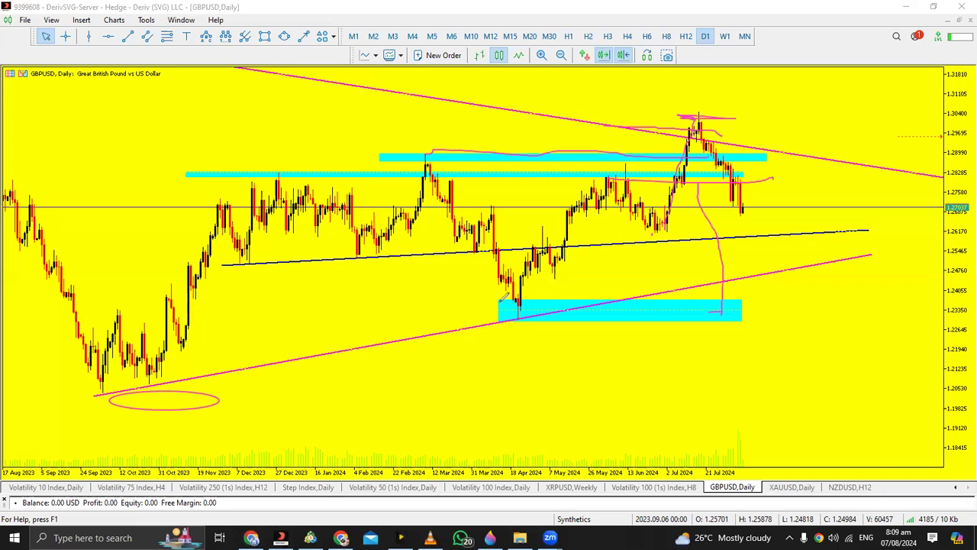
left_click_drag(548, 308, 765, 302)
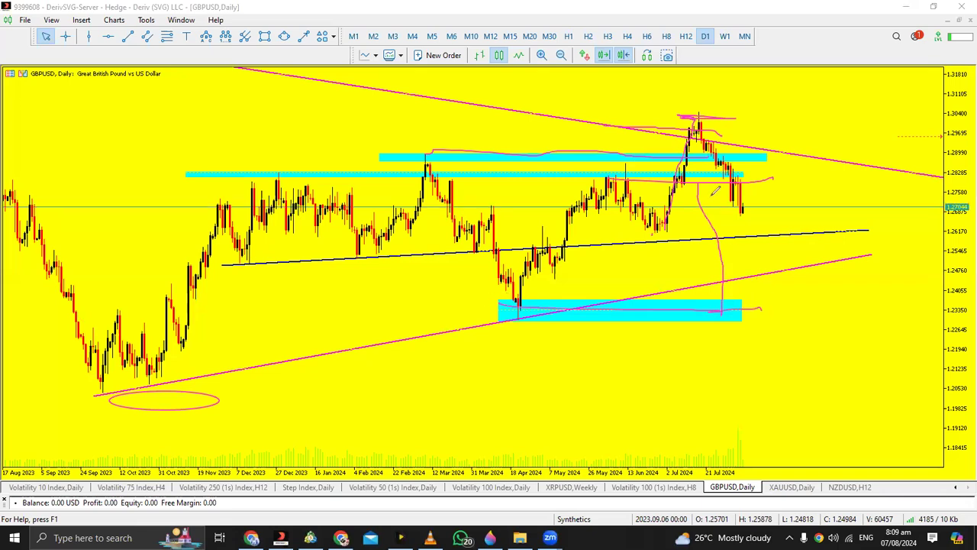
mouse_move(701, 177)
left_mouse_down()
mouse_move(697, 48)
mouse_move(695, 75)
left_mouse_up()
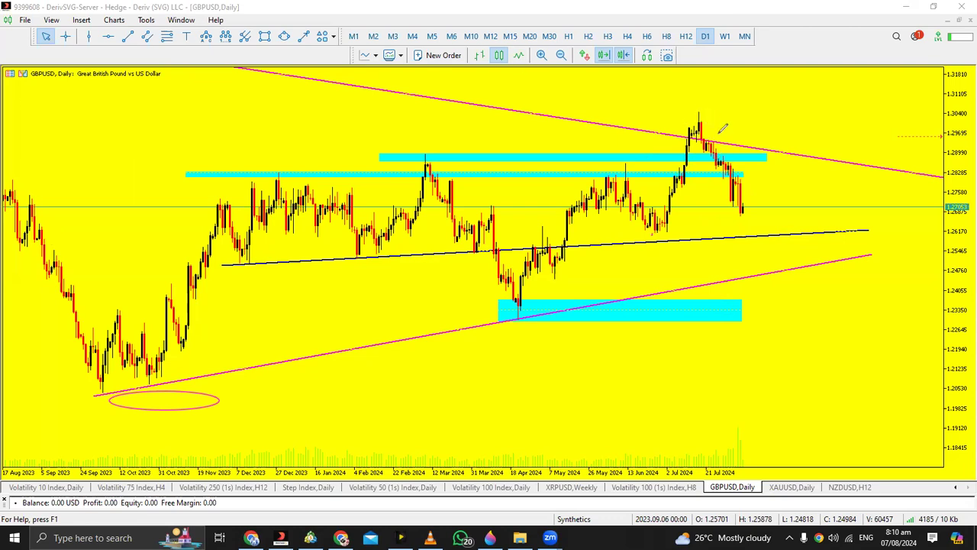
- Sketch the rejection at the descending trendline and the decline past the black trendline, and undo these strokes
mouse_move(722, 122)
left_mouse_down()
mouse_move(690, 145)
mouse_move(710, 131)
mouse_move(725, 136)
mouse_move(672, 145)
mouse_move(693, 132)
mouse_move(749, 230)
left_mouse_up()
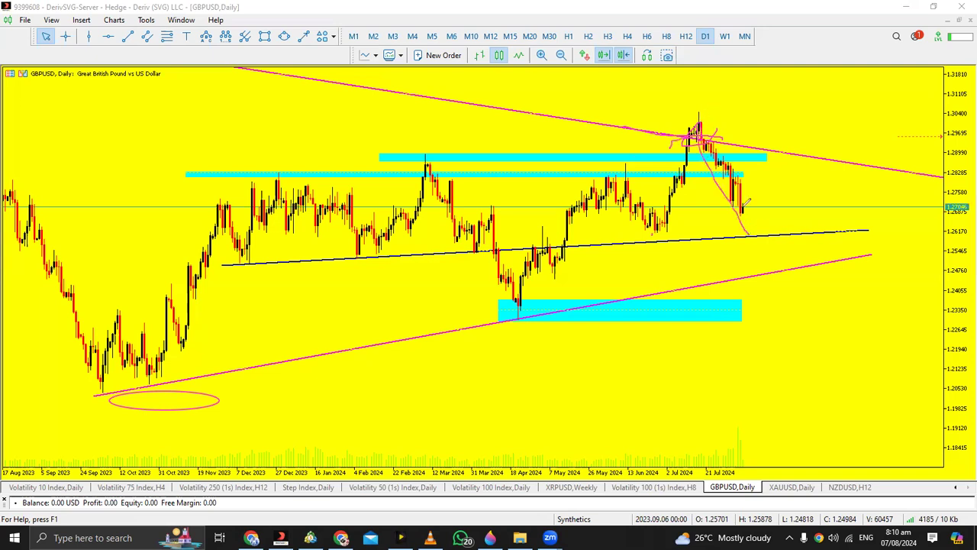
mouse_move(706, 131)
left_mouse_down()
mouse_move(710, 98)
mouse_move(734, 107)
mouse_move(791, 248)
left_mouse_up()
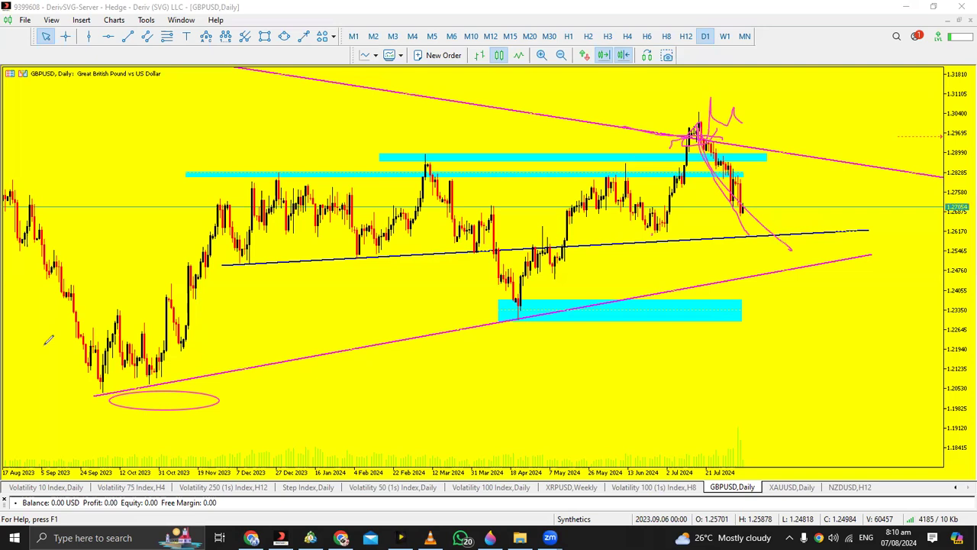
key("ctrl+z")
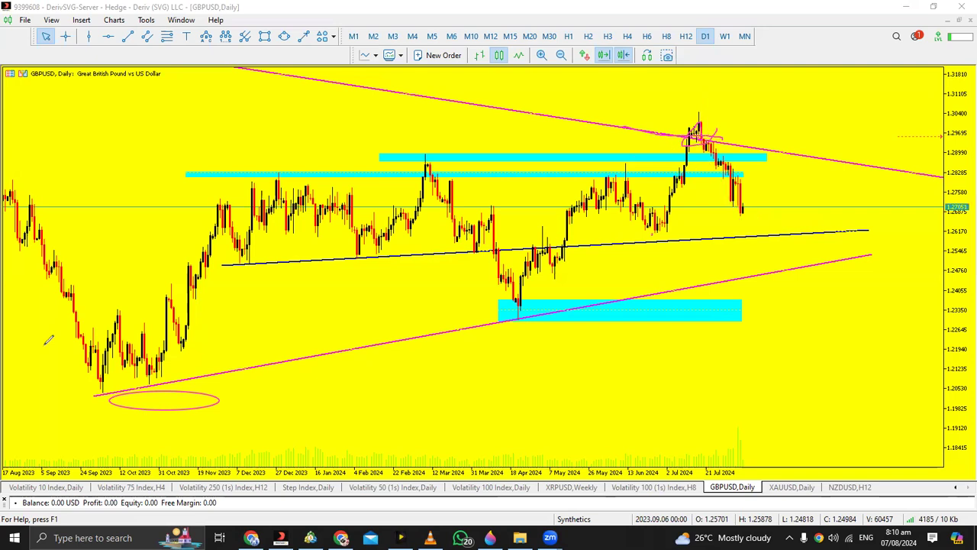
key("ctrl+z")
- Mark the black support trendline, both resistance zones and the descending trendline around the July peak with freehand strokes
left_click_drag(561, 243, 670, 232)
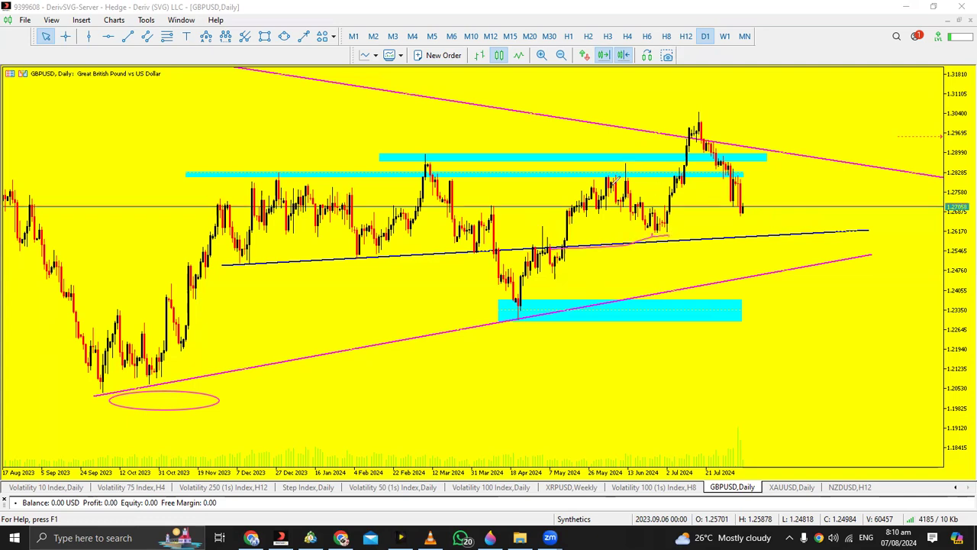
left_click_drag(609, 170, 741, 153)
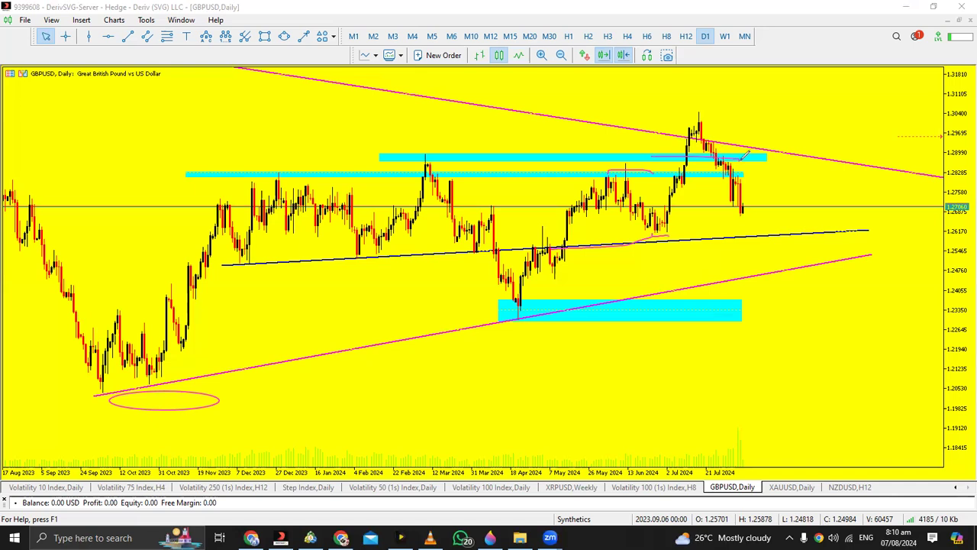
left_click_drag(637, 129, 729, 134)
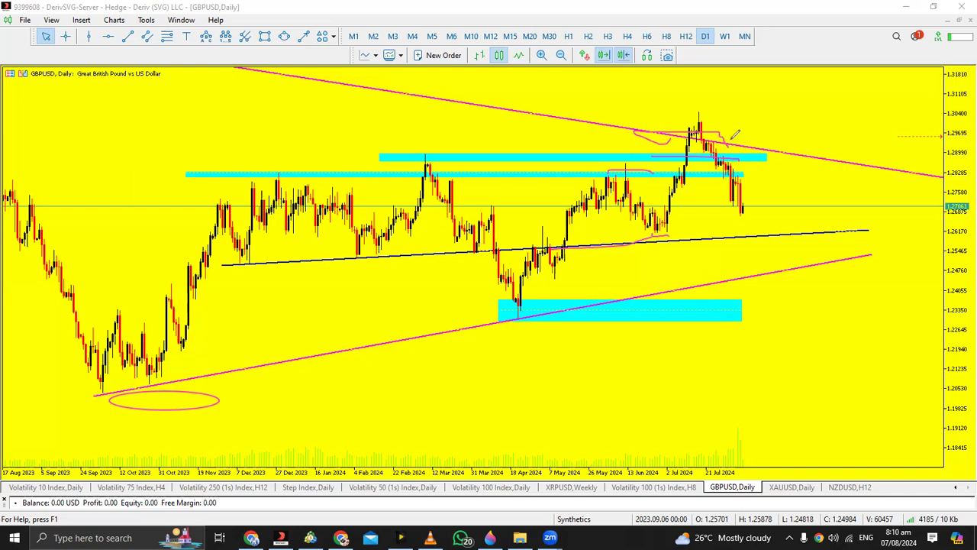
left_click_drag(700, 125, 732, 204)
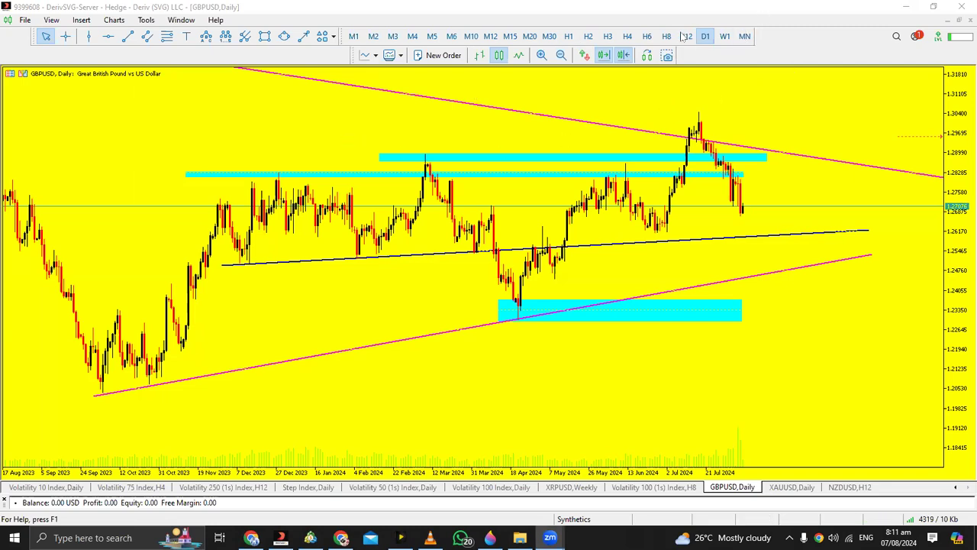
- Change the GBPUSD chart to the weekly timeframe, zoomed out and price-compressed to show the whole descending trendline
left_click(723, 37)
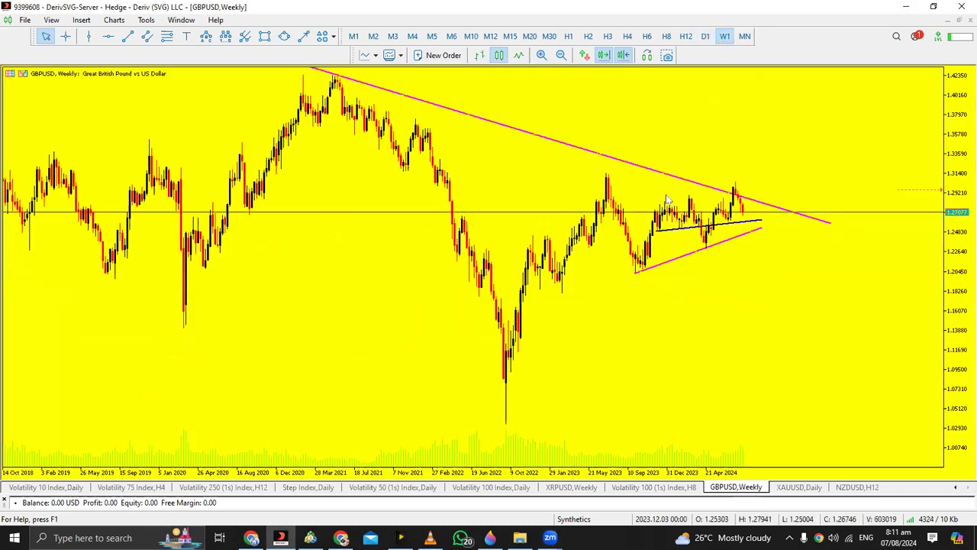
double_click(696, 235)
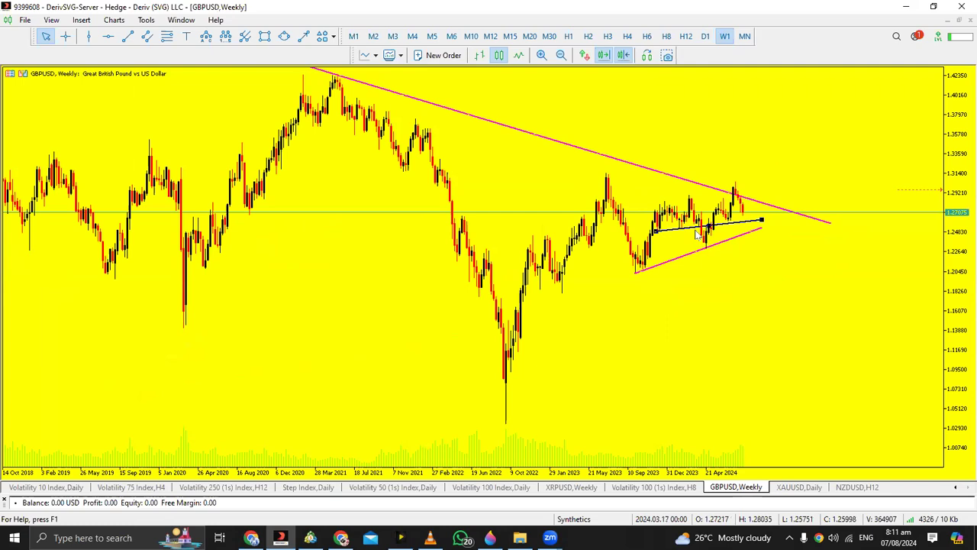
double_click(696, 234)
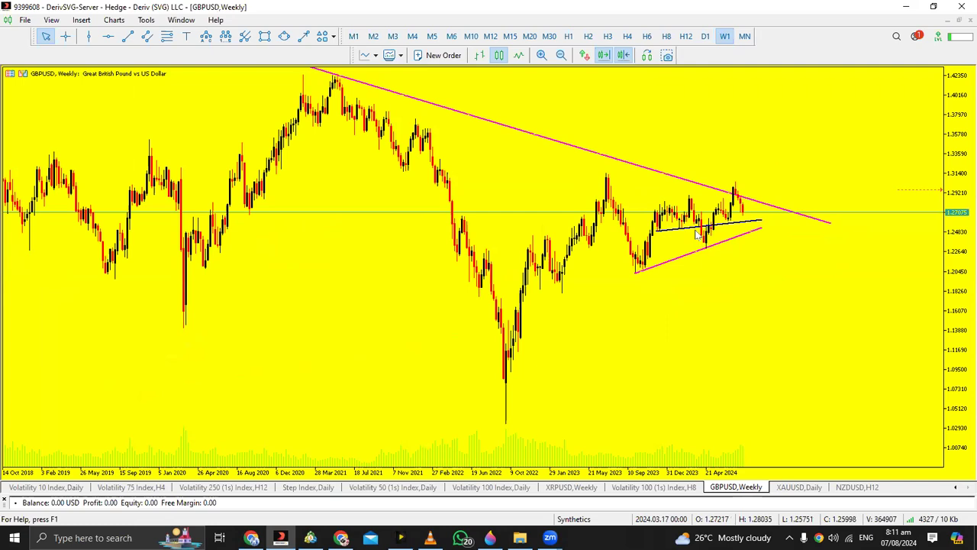
left_click(561, 56)
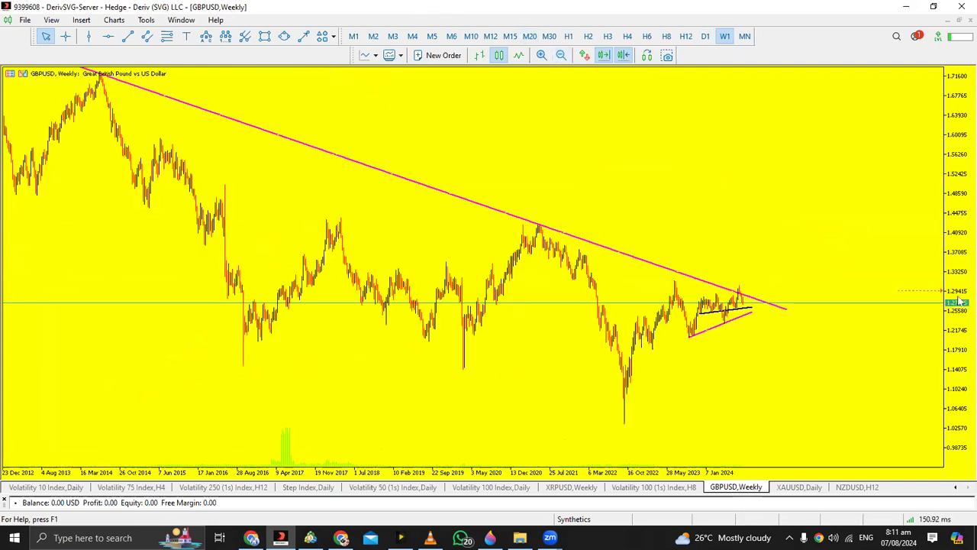
left_click_drag(960, 269, 808, 324)
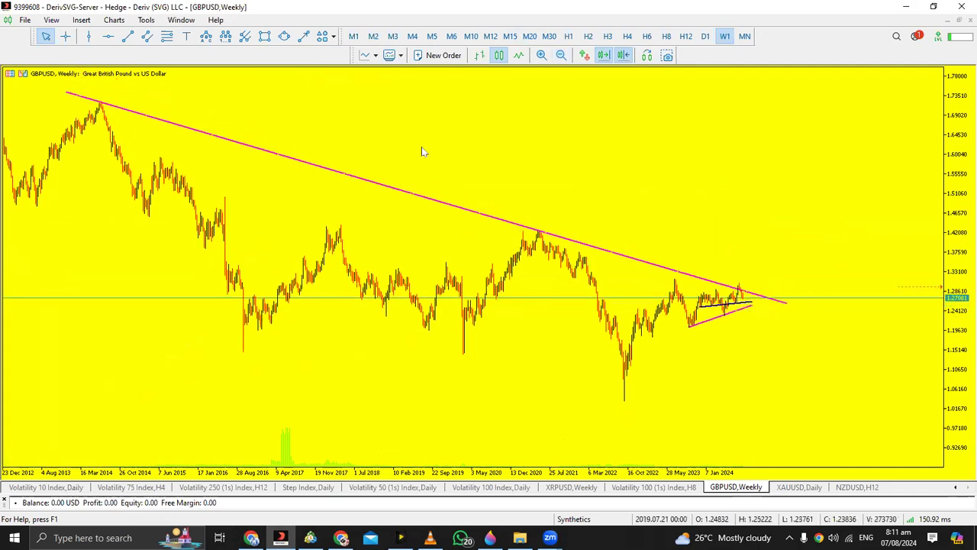
- Replace the magenta descending trendline with a new one from just before the 2014 high, through the 2021 high, past current price
double_click(112, 109)
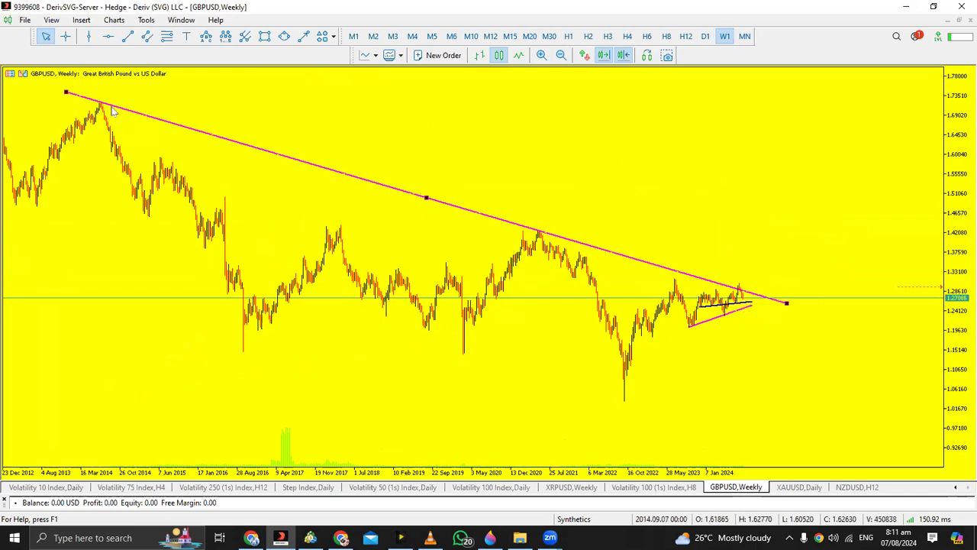
key("Delete")
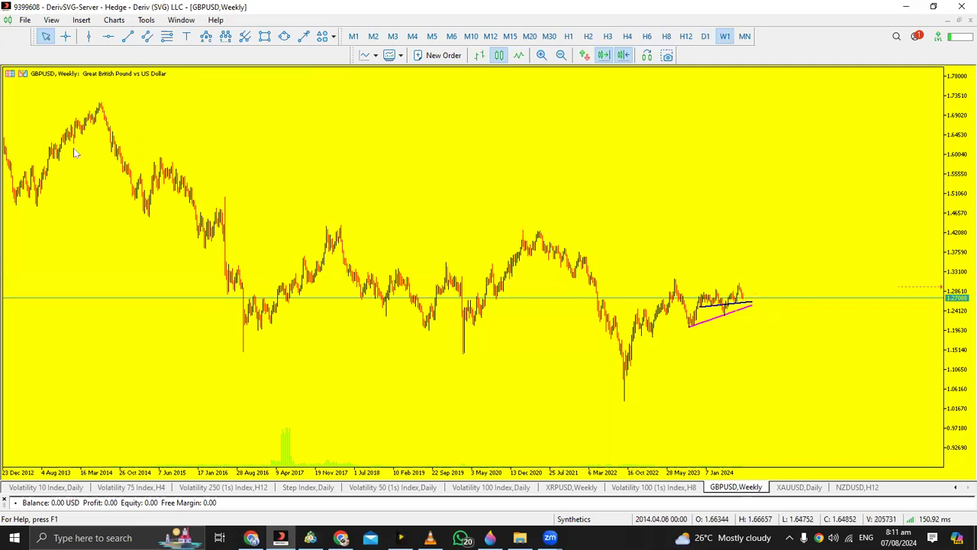
left_click(127, 36)
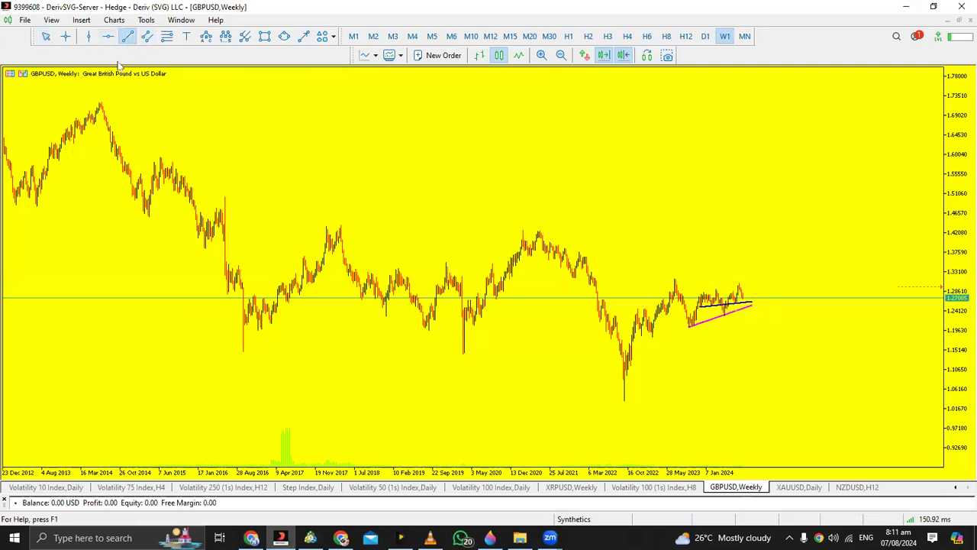
mouse_move(94, 99)
left_mouse_down()
mouse_move(164, 120)
mouse_move(475, 165)
left_mouse_up()
left_click_drag(628, 204, 793, 305)
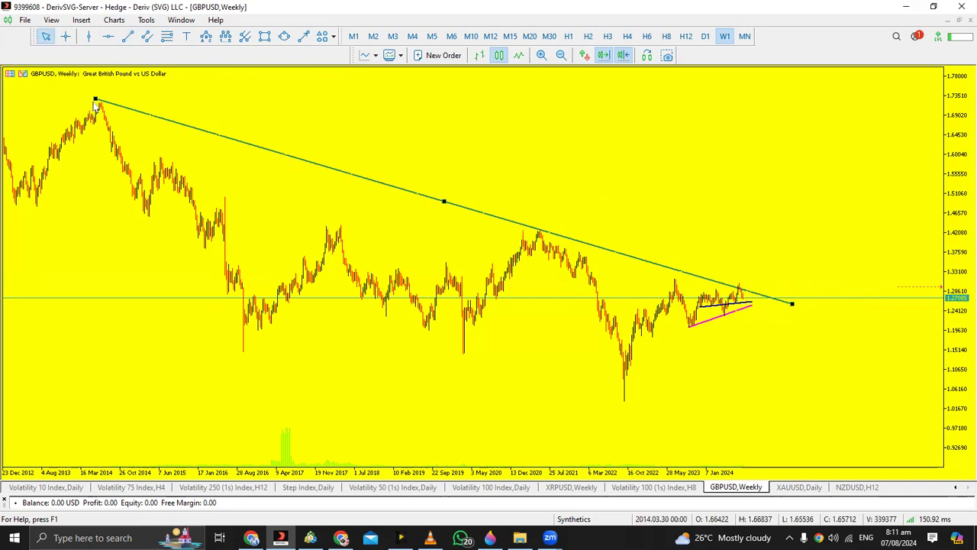
left_click_drag(95, 102, 80, 96)
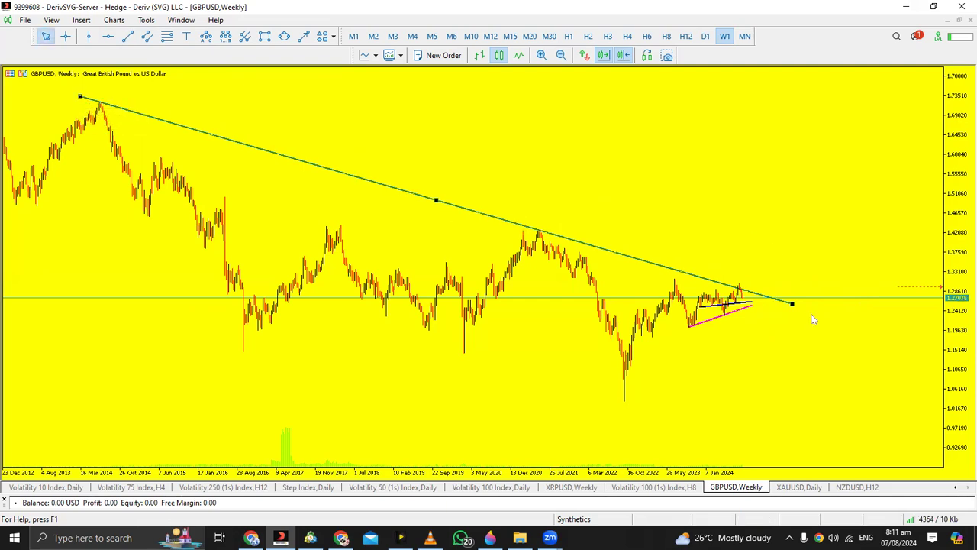
- Recolour the new long descending trendline deep pink on the weekly chart and deselect it
right_click(648, 261)
left_click(662, 268)
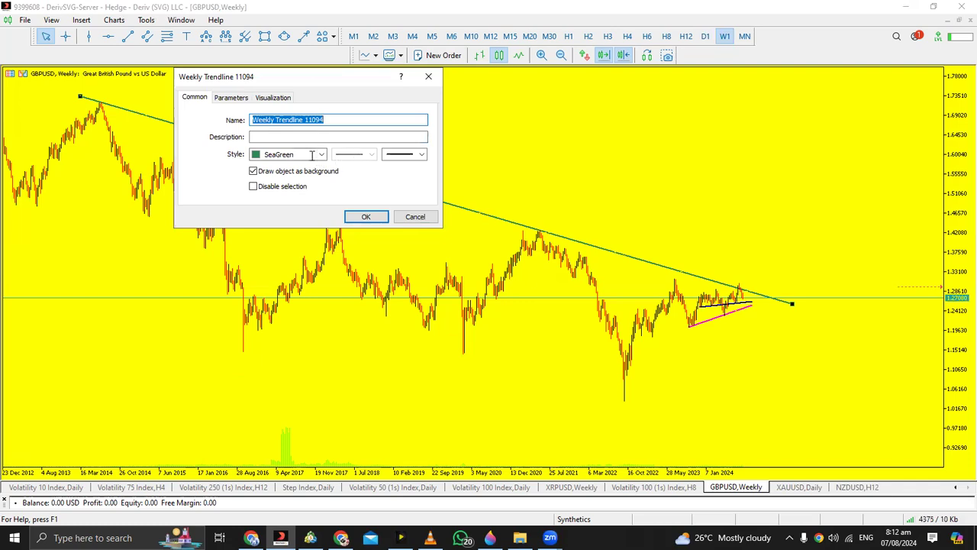
left_click(319, 155)
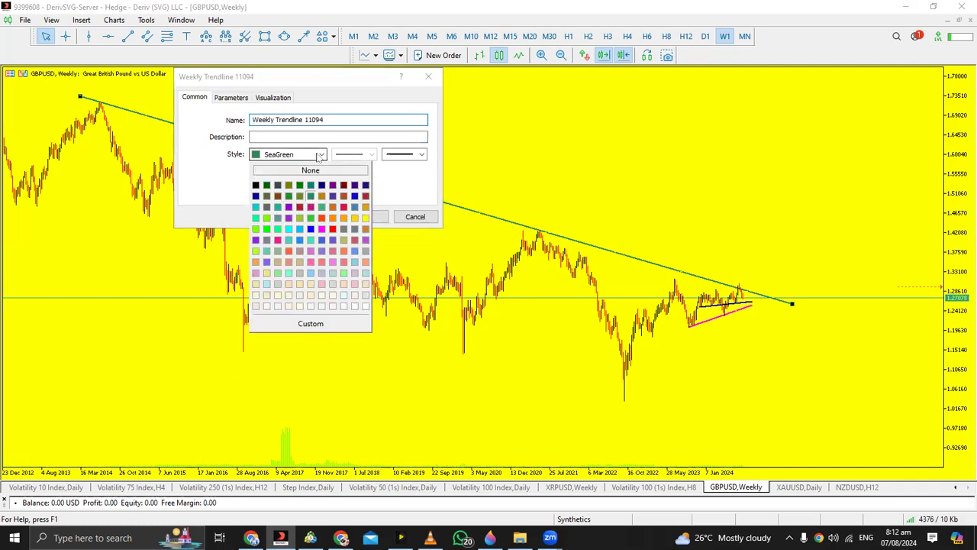
left_click(278, 241)
left_click(376, 217)
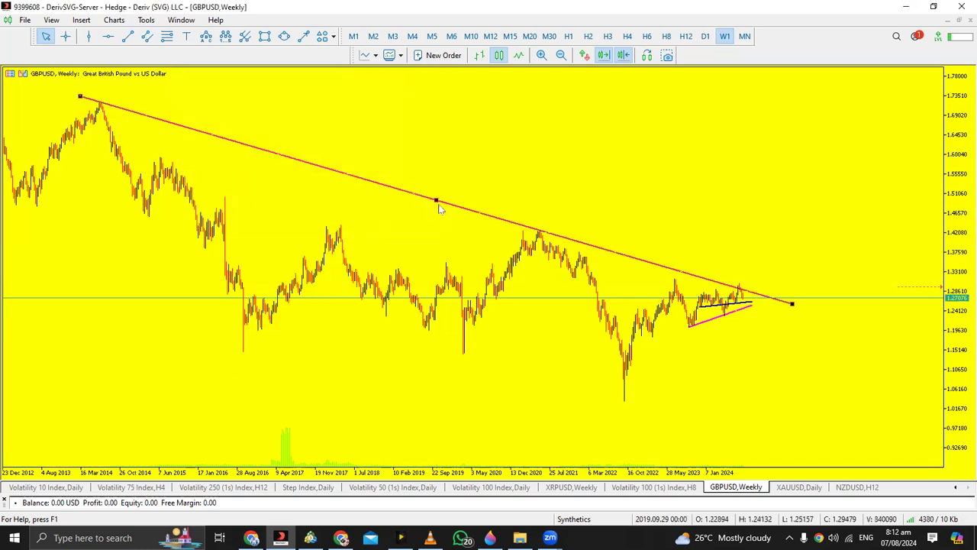
left_click(556, 108)
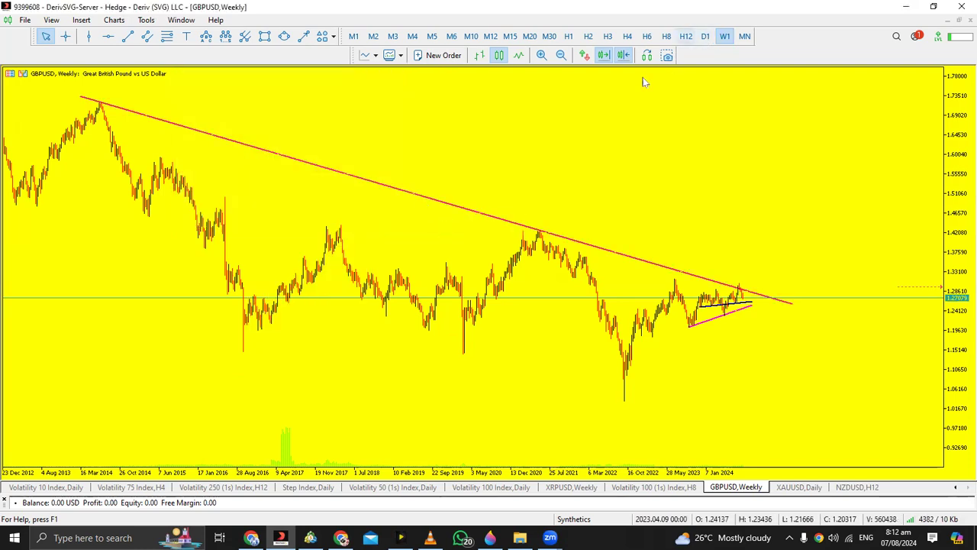
- Show GBPUSD on the daily timeframe, zoomed in, and circle the July peak at the descending trendline with a freehand ellipse
left_click(706, 38)
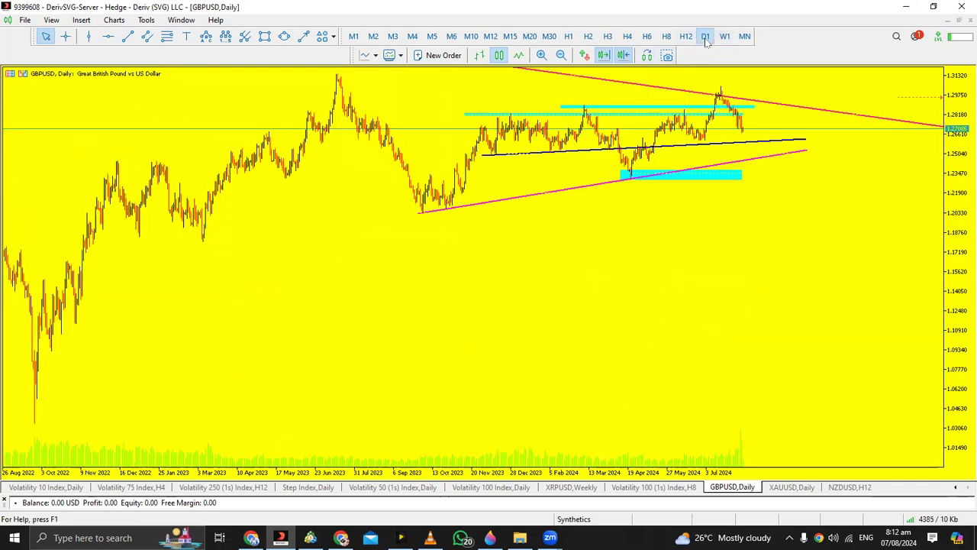
left_click(542, 55)
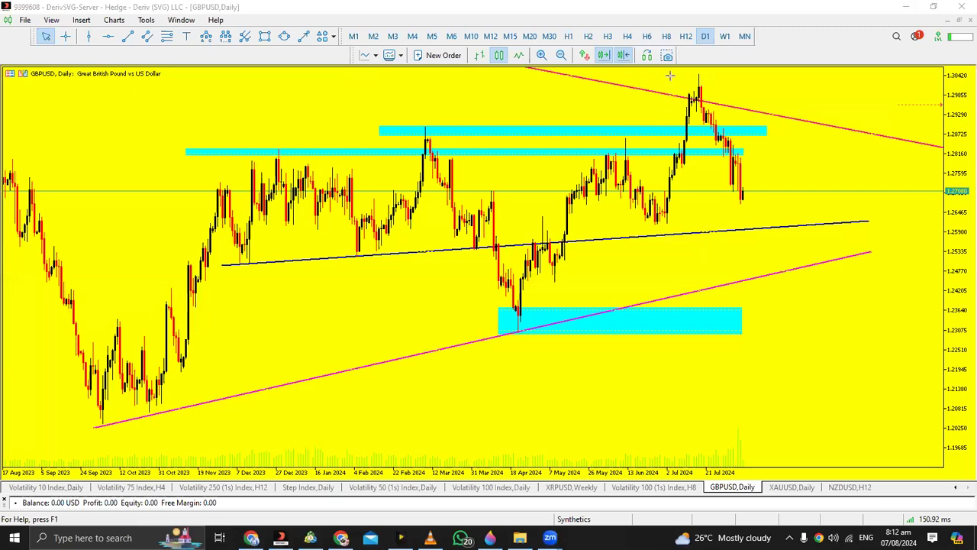
left_click_drag(677, 75, 749, 113)
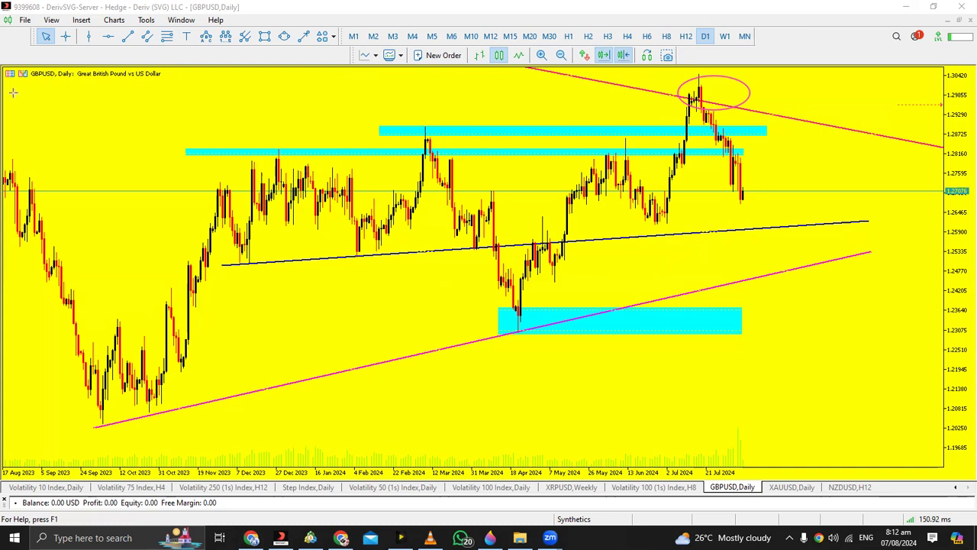
- Sketch arrows for a drop to the black trendline, a rebound to the descending trendline and a further decline, and erase the last arrow
double_click(297, 260)
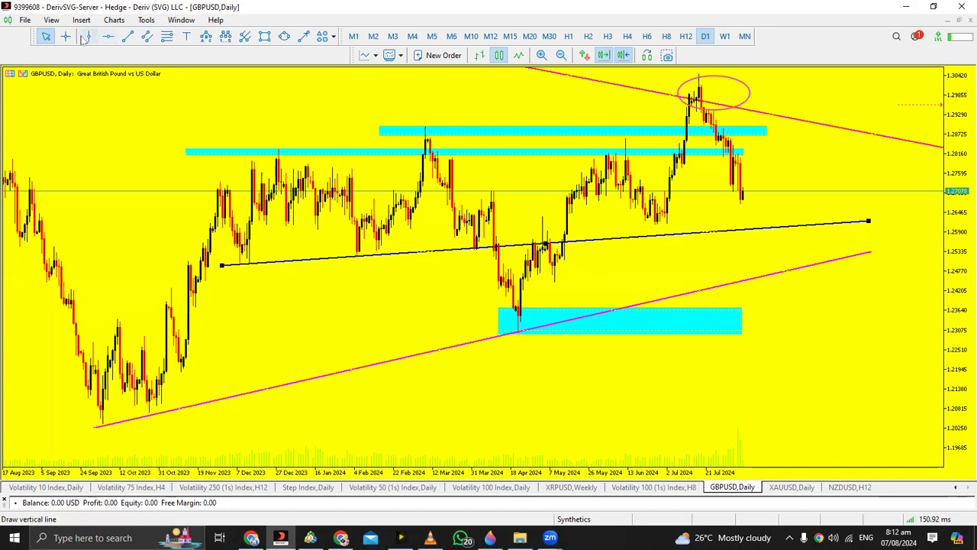
left_click(127, 39)
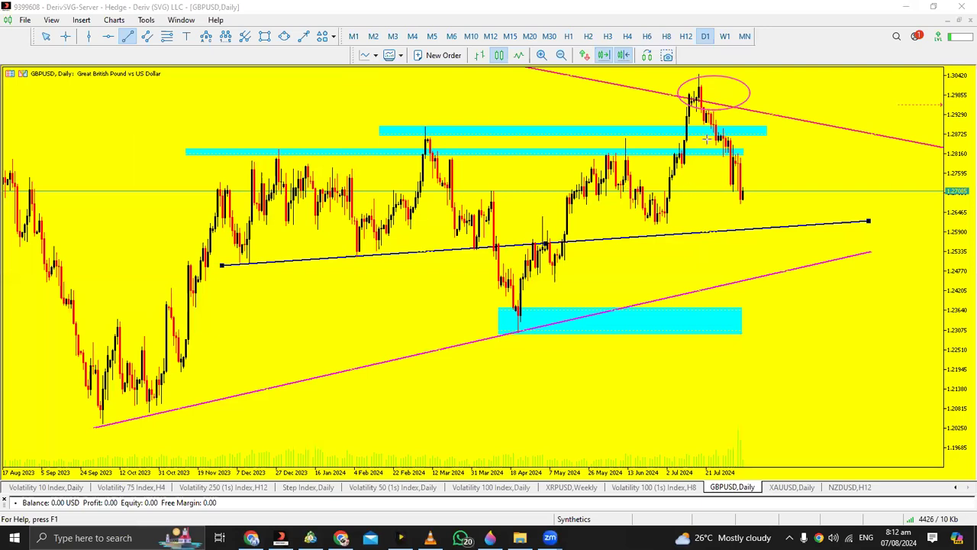
mouse_move(718, 152)
left_mouse_down()
mouse_move(748, 236)
mouse_move(800, 125)
left_mouse_up()
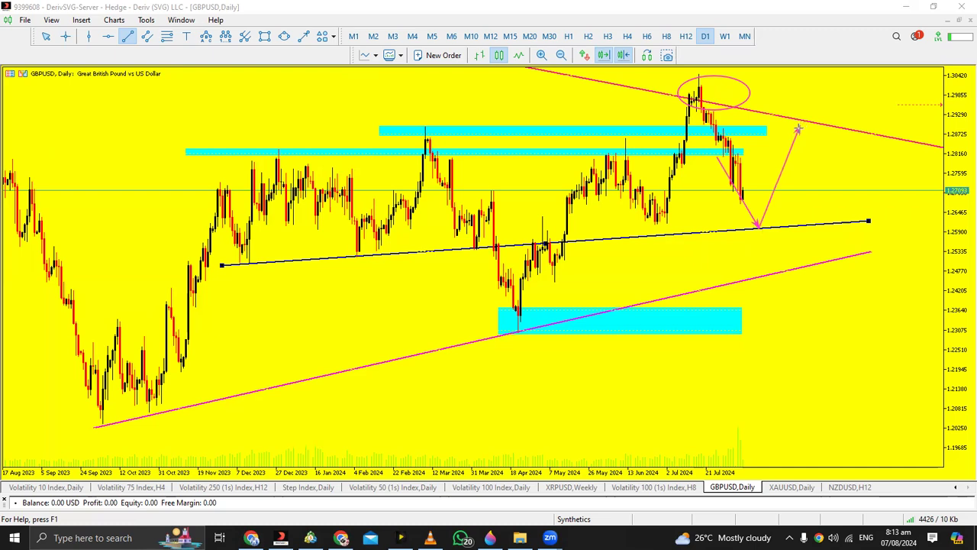
left_click_drag(799, 129, 858, 388)
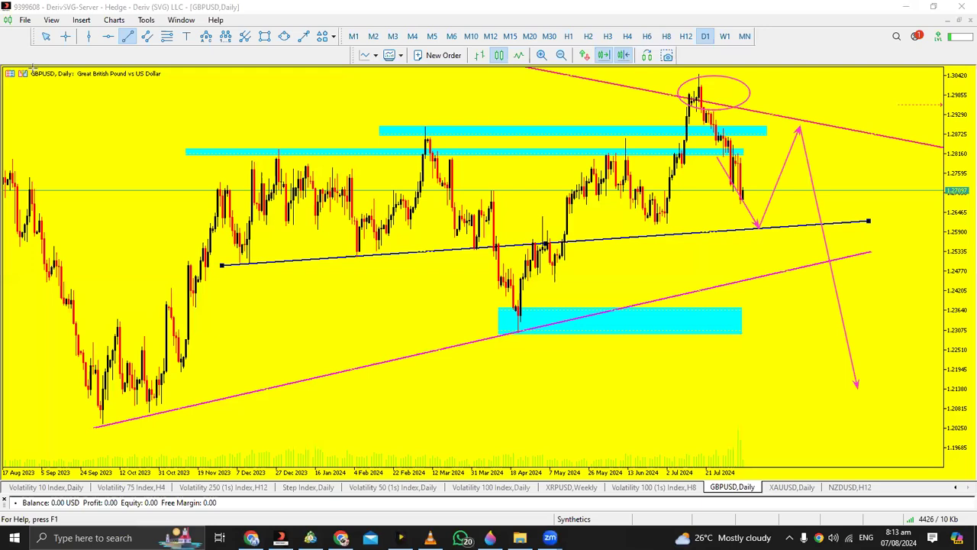
key("BackSpace")
- Replace the magenta ascending trendline with a new one from the October 2023 low through the April 2024 low, extended beyond current price
left_click(45, 35)
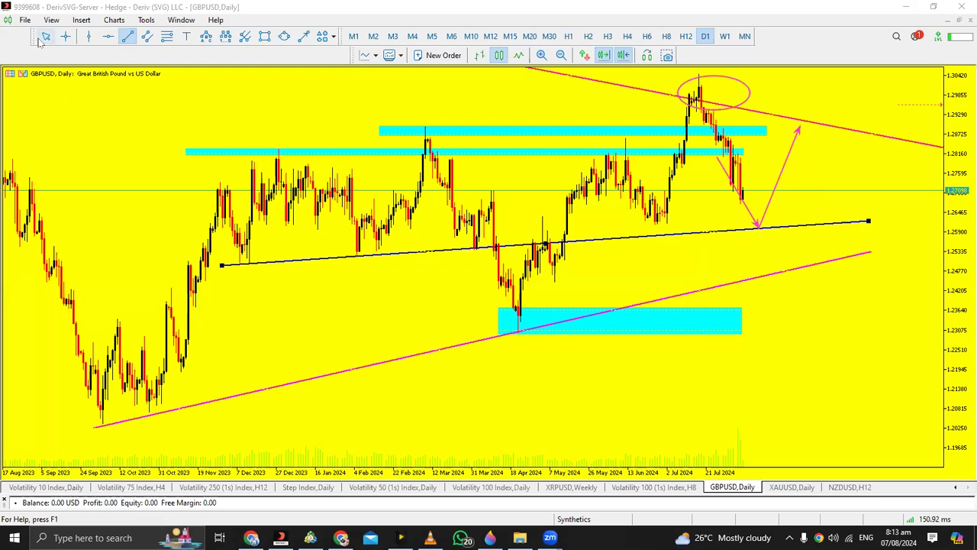
double_click(402, 358)
right_click(402, 358)
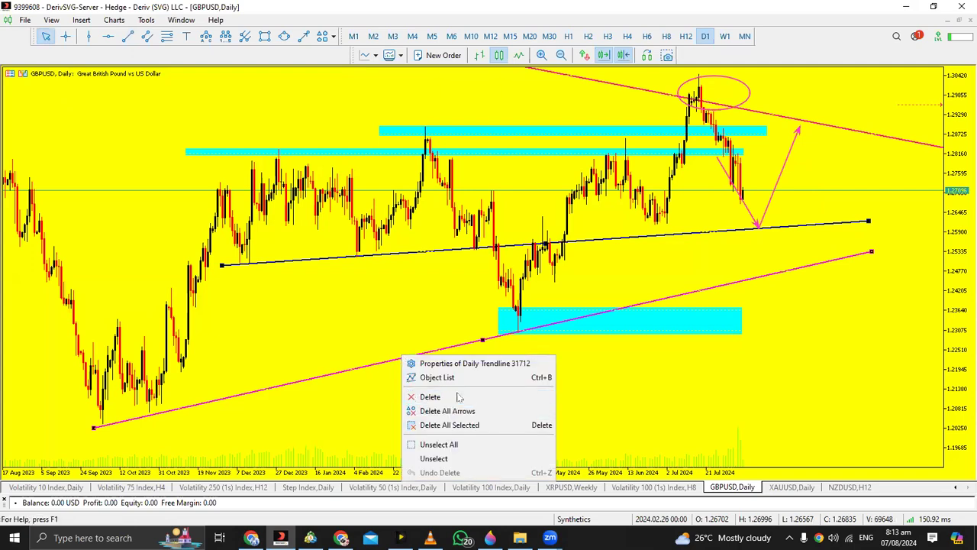
left_click(458, 397)
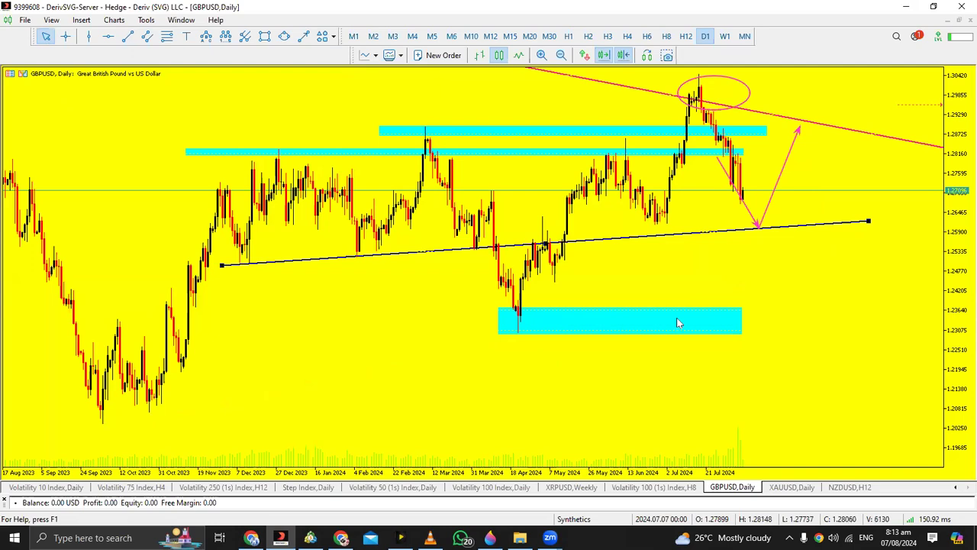
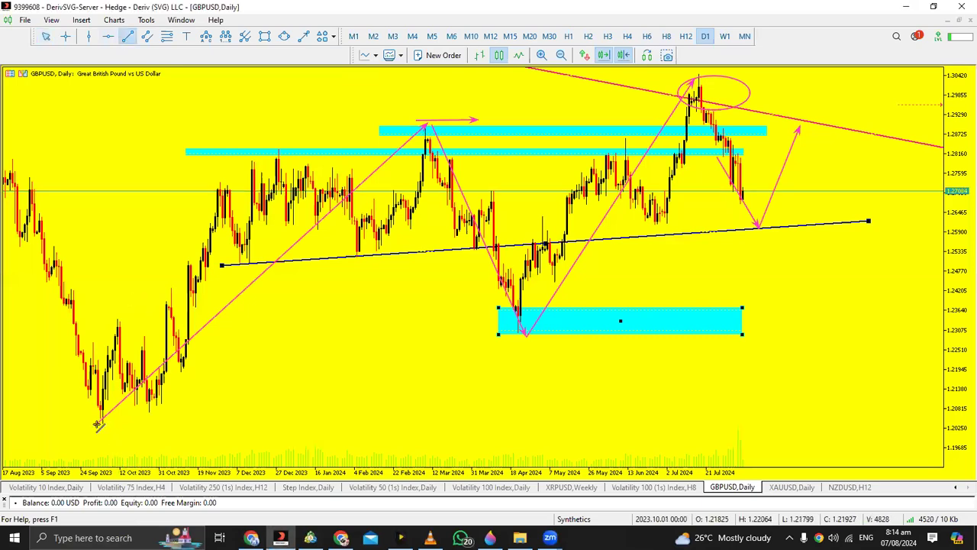
left_click_drag(96, 424, 925, 243)
left_click(926, 245)
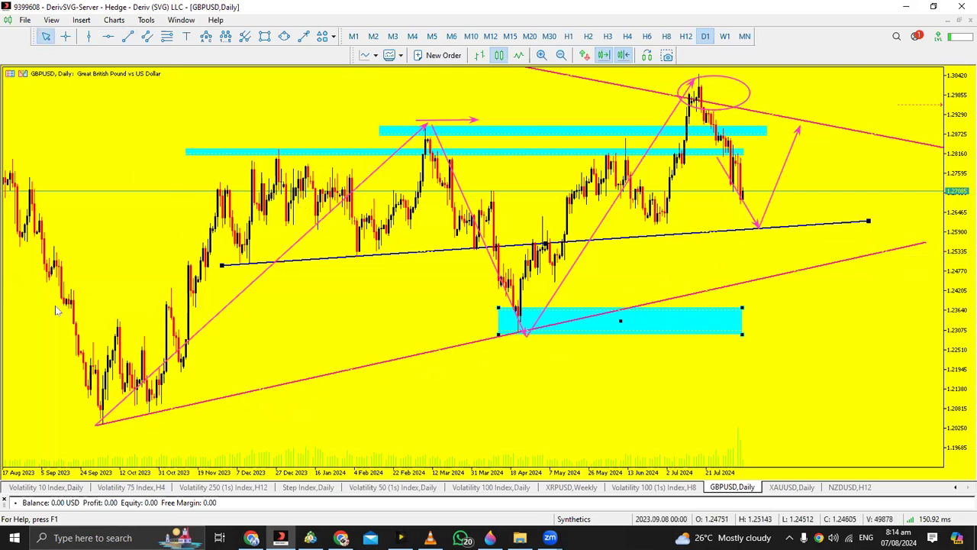
- Erase the swing and projection arrows, keep the ellipse, deselect the black trendline and compress the chart's price scale
key("BackSpace")
key("BackSpace")
key("BackSpace")
key("BackSpace")
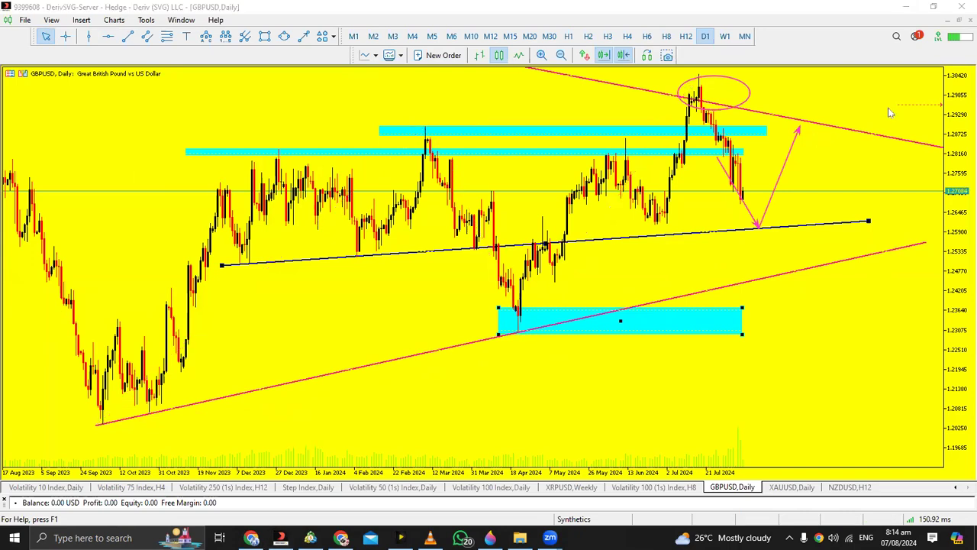
left_click(853, 224)
left_click_drag(956, 114, 960, 235)
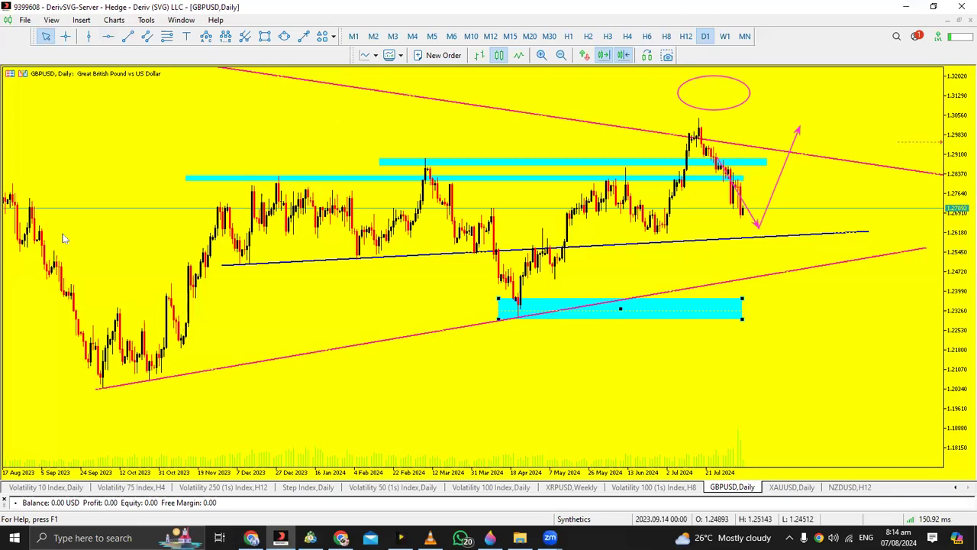
key("BackSpace")
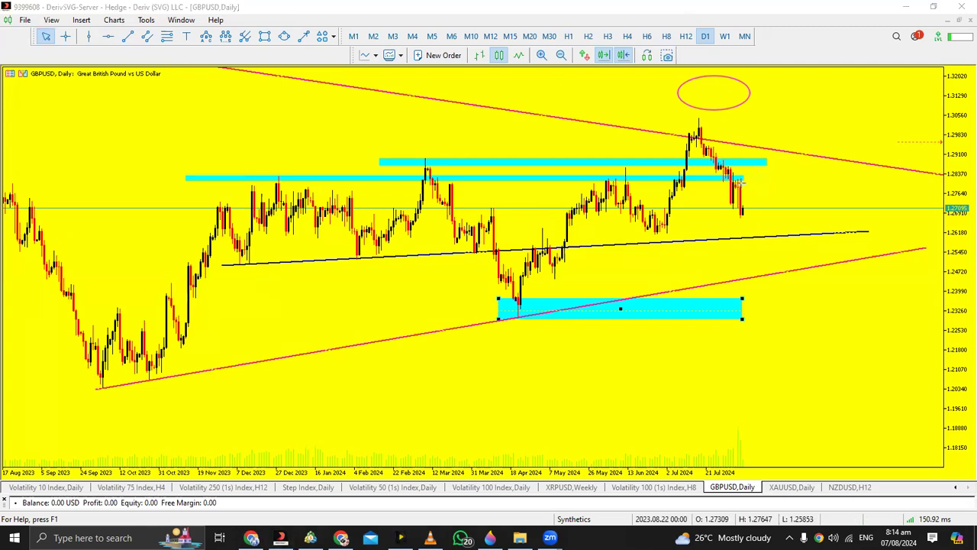
- Sketch a decline arrow past the ascending trendline and a horizontal arrow along the October 2023 lows, and erase the horizontal one
mouse_move(737, 197)
left_mouse_down()
mouse_move(754, 256)
mouse_move(794, 295)
left_mouse_up()
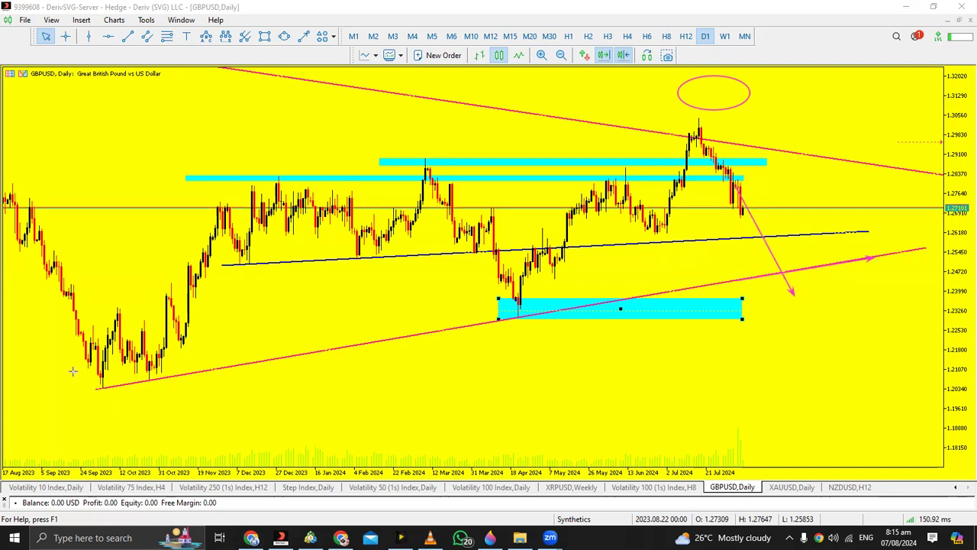
left_click_drag(76, 371, 918, 365)
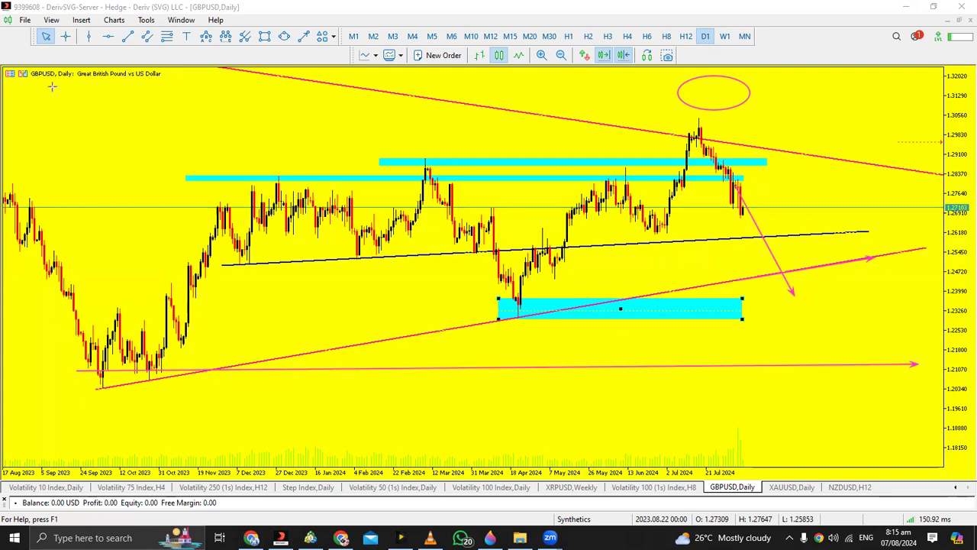
key("BackSpace")
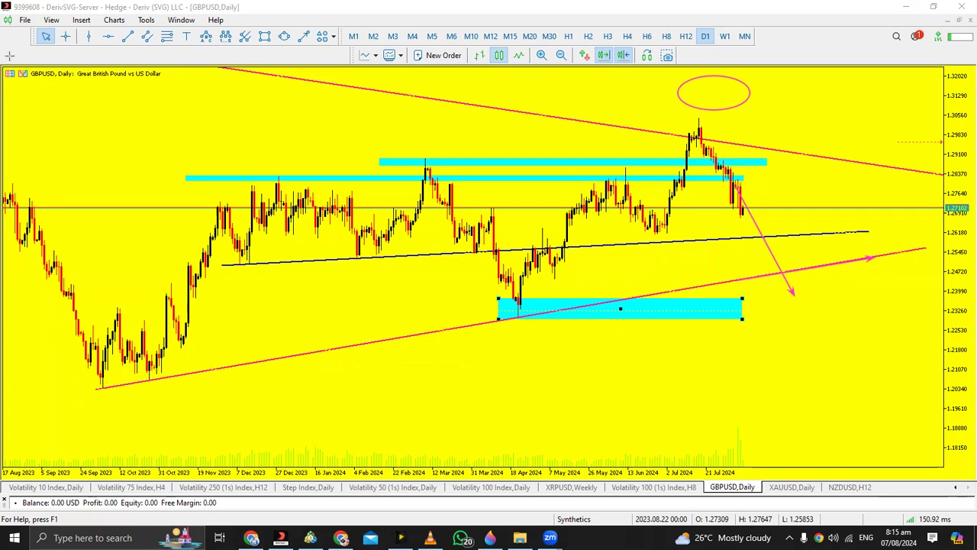
- Draw a horizontal rectangle zone over the October 2023 lows, about 1.204 to 1.210, extended past current price
left_click(269, 40)
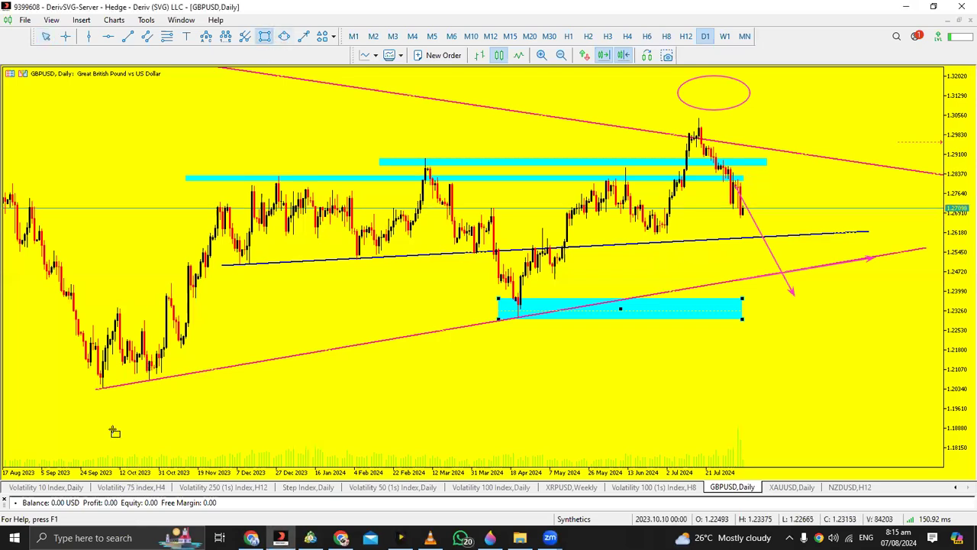
mouse_move(70, 371)
left_mouse_down()
mouse_move(501, 375)
mouse_move(873, 356)
mouse_move(905, 362)
mouse_move(939, 391)
left_mouse_up()
left_click(939, 391)
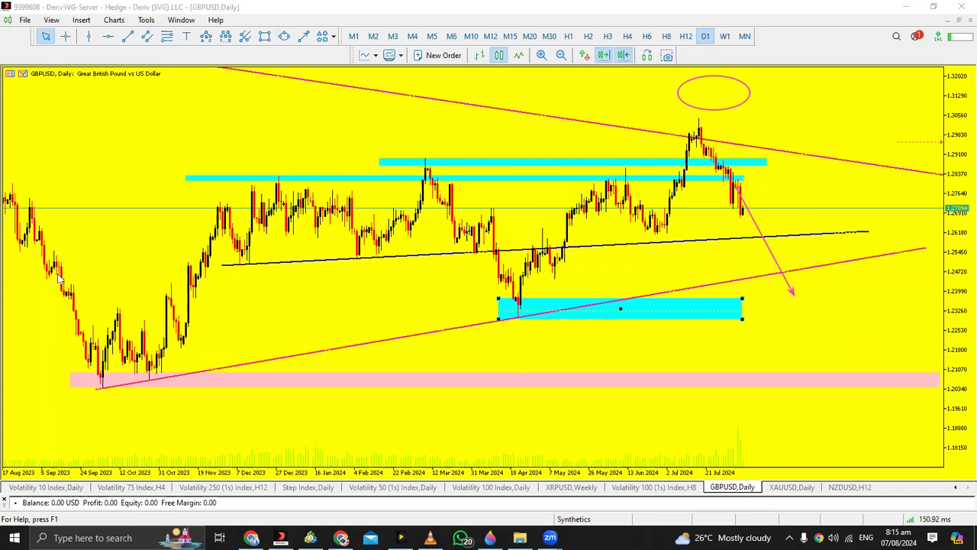
- Sketch arrows for a pullback, a drop through the ascending trendline, a rebound and a level above the July peak, and undo these strokes
key("ctrl+z")
mouse_move(739, 186)
left_mouse_down()
mouse_move(750, 240)
mouse_move(780, 160)
mouse_move(780, 169)
left_mouse_up()
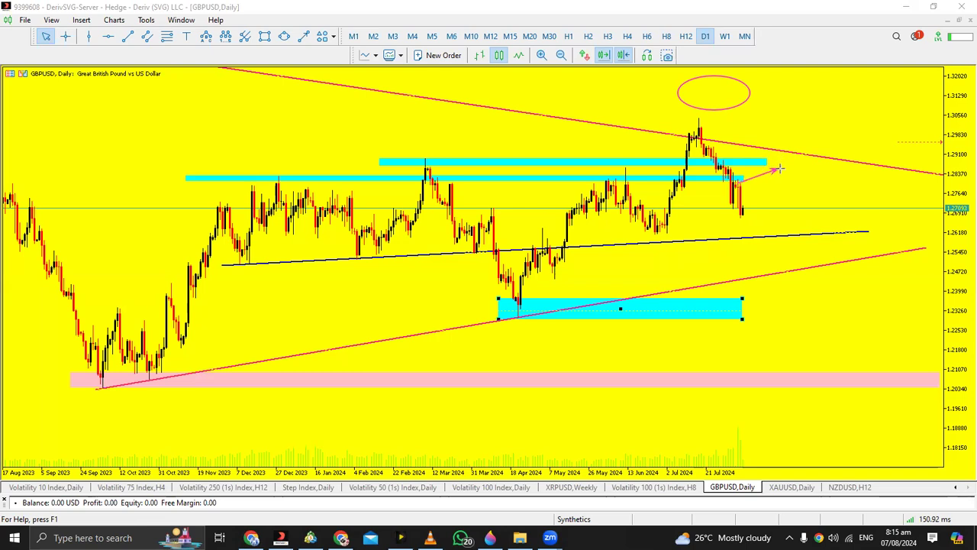
left_click_drag(780, 169, 799, 288)
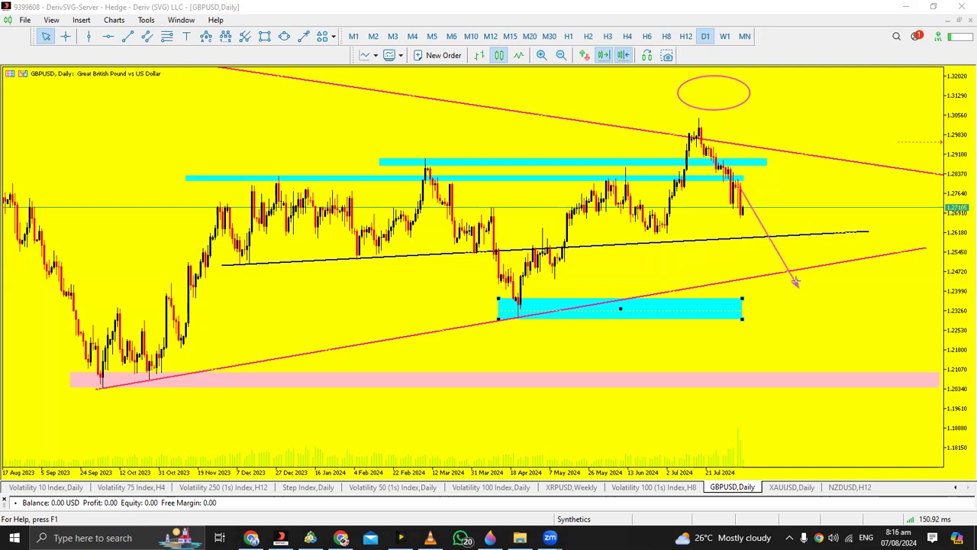
left_click_drag(773, 253, 835, 186)
left_click_drag(835, 187, 835, 188)
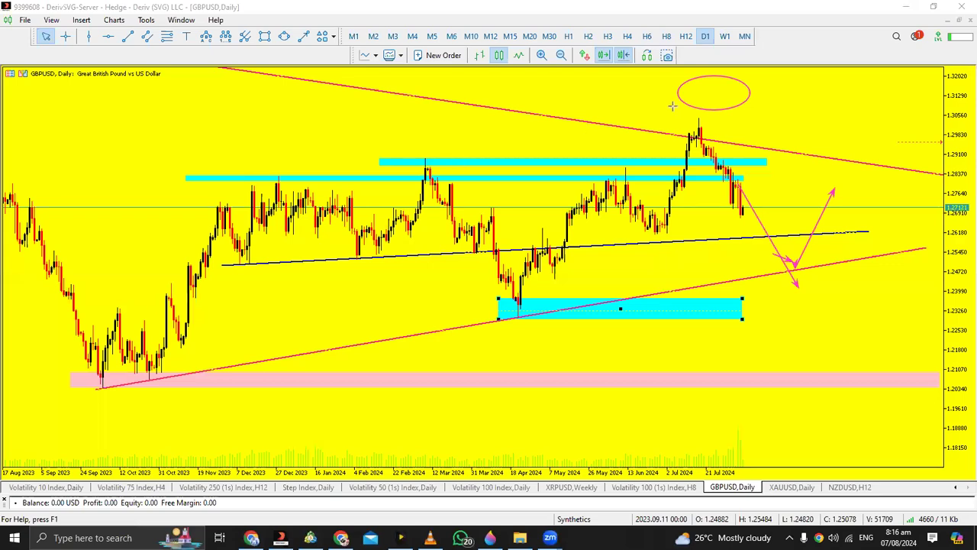
left_click_drag(671, 106, 814, 109)
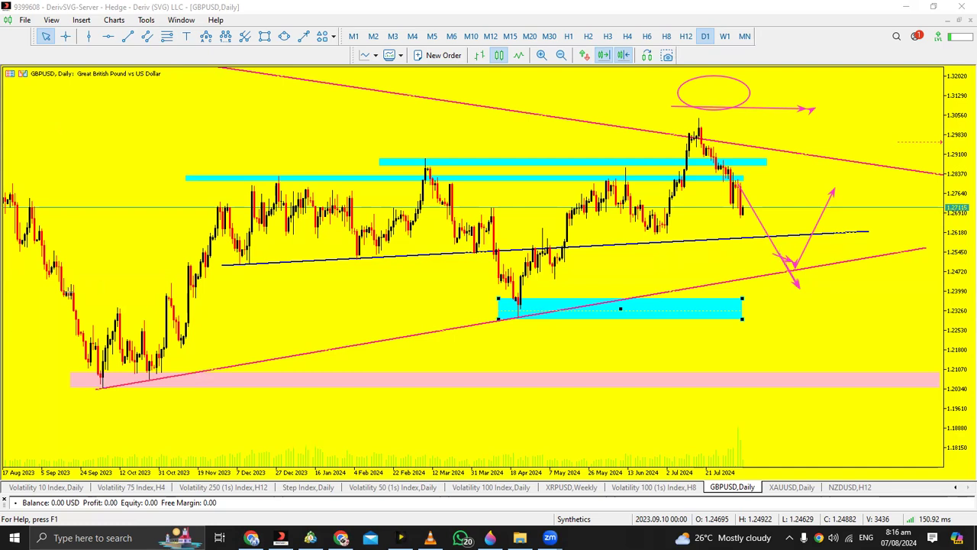
key("ctrl+z")
key("ctrl+z")
key("ctrl+z")
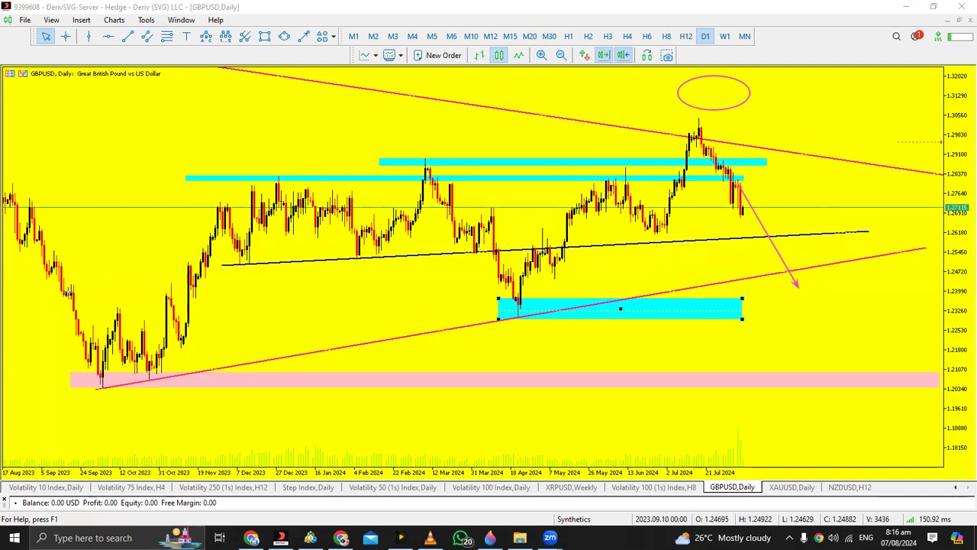
key("ctrl+z")
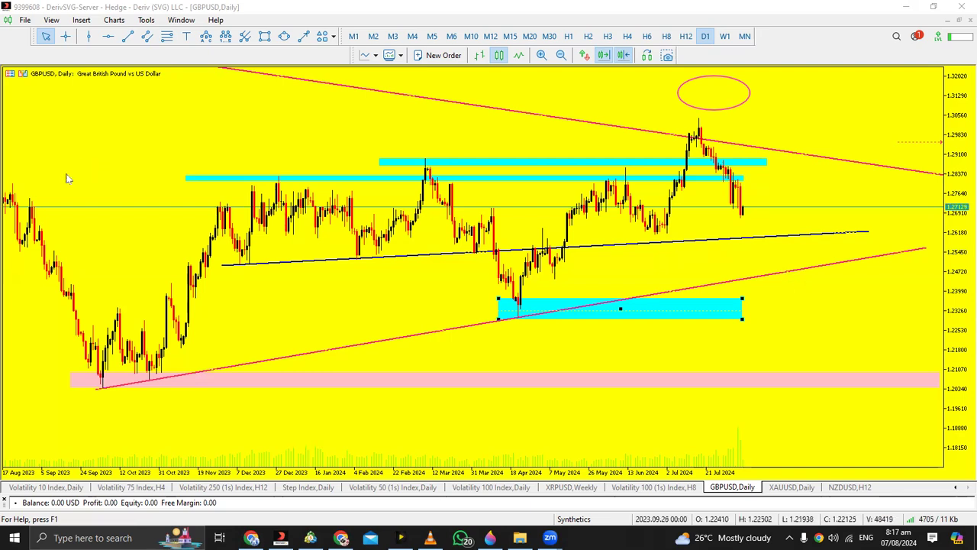
- Sketch a break below the ascending trendline with a horizontal arrow at the breakout level, and erase both arrows
mouse_move(742, 218)
left_mouse_down()
mouse_move(810, 290)
mouse_move(812, 272)
mouse_move(872, 261)
mouse_move(871, 274)
left_mouse_up()
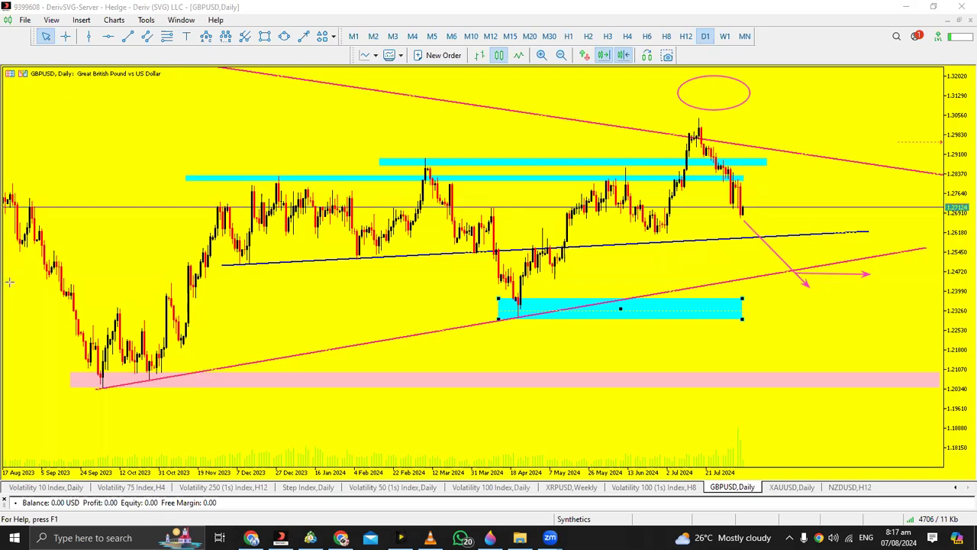
key("BackSpace")
key("BackSpace")
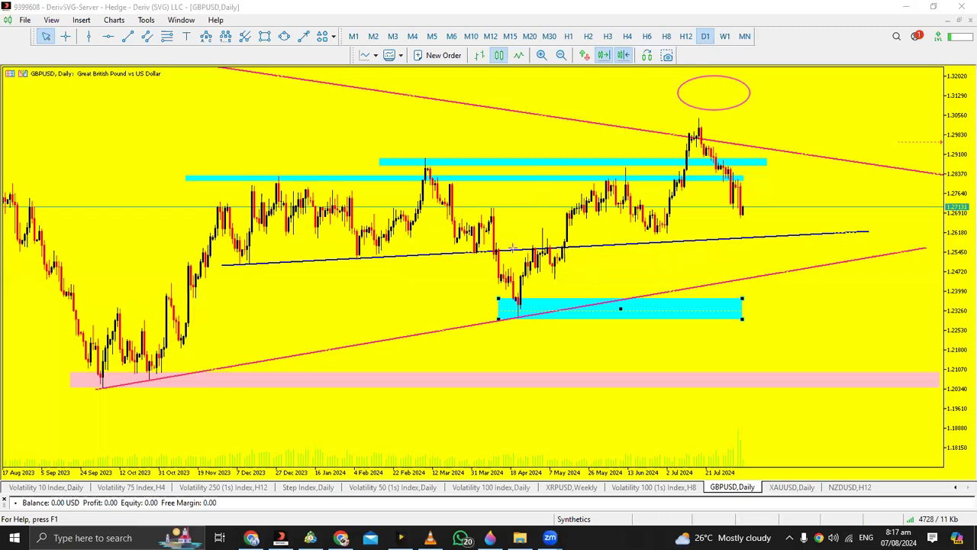
- Sketch a decline arrow to the pink zone and draw a steeper trendline from the April 2024 low through the late-June lows
mouse_move(754, 247)
left_mouse_down()
mouse_move(836, 369)
mouse_move(858, 368)
left_mouse_up()
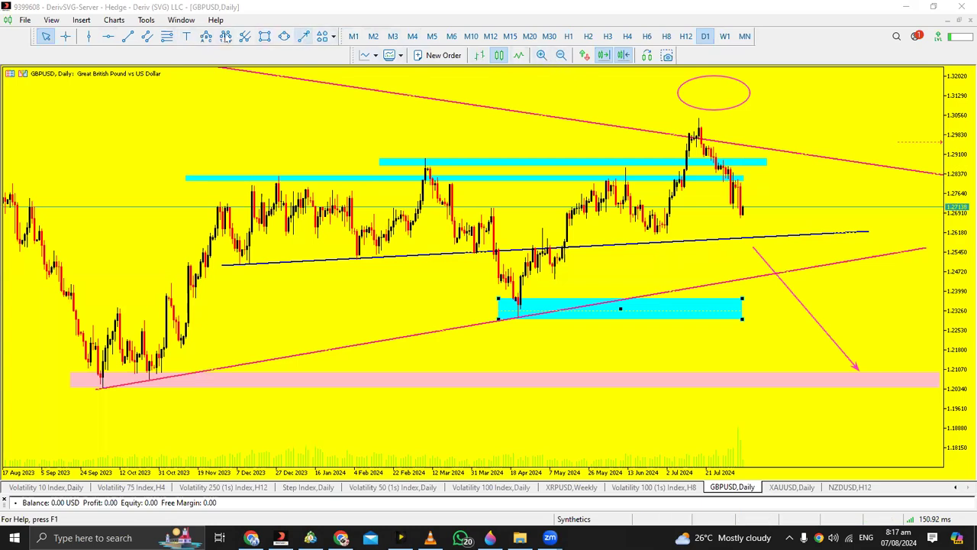
left_click(127, 36)
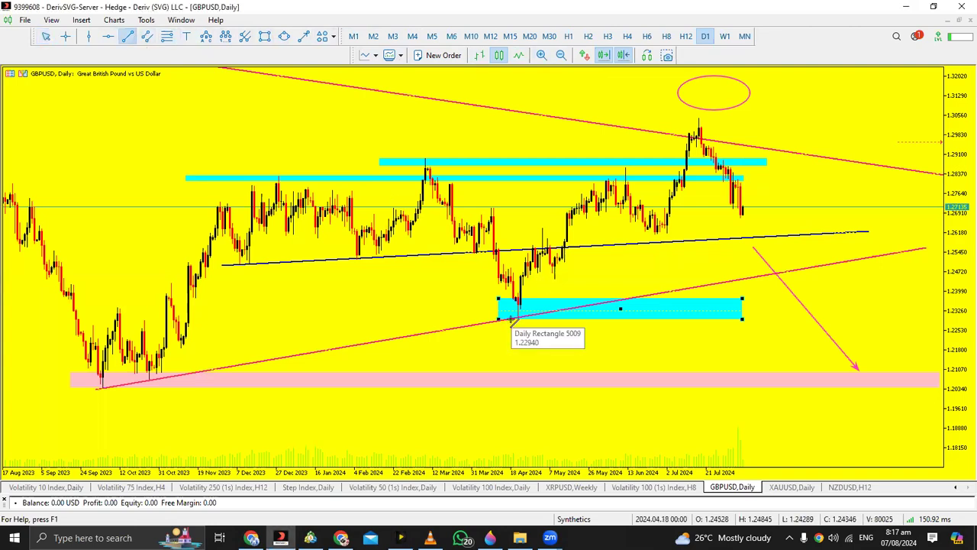
mouse_move(510, 319)
left_mouse_down()
mouse_move(786, 169)
mouse_move(738, 159)
mouse_move(807, 158)
left_mouse_up()
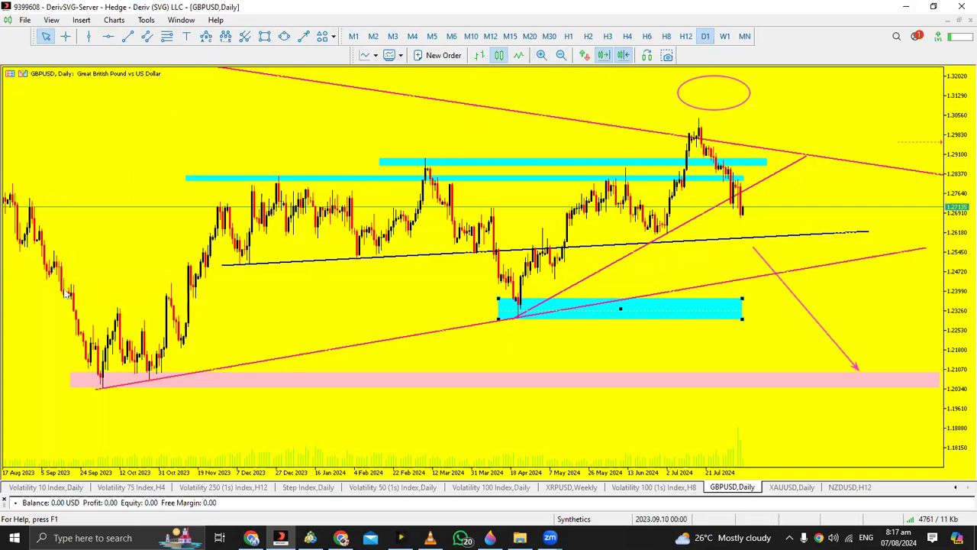
- Clear the previous strokes and sketch arrows for a rise into the upper cyan zone, a drop to the lower ascending trendline, and a bounce or breakdown
key("BackSpace")
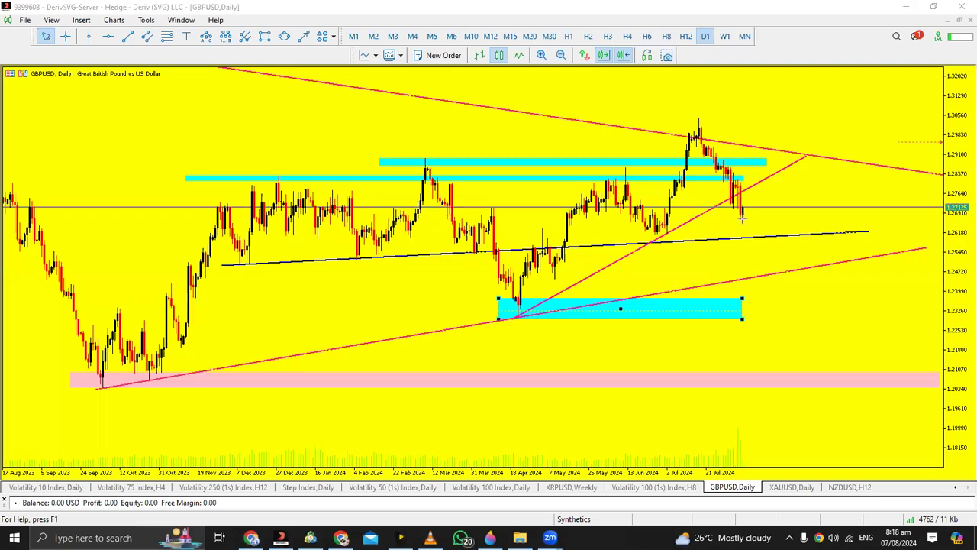
mouse_move(742, 214)
left_mouse_down()
mouse_move(764, 155)
mouse_move(775, 197)
mouse_move(811, 250)
left_mouse_up()
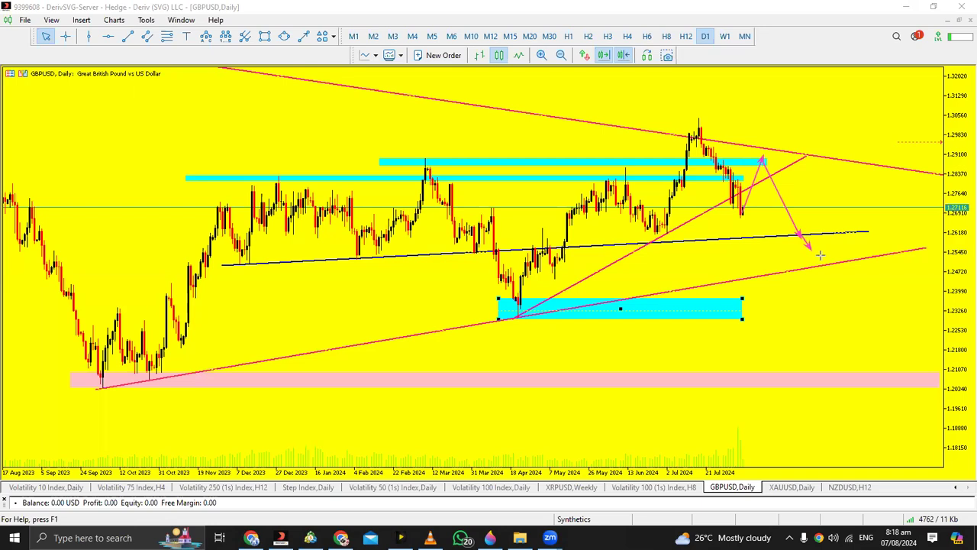
left_click_drag(810, 250, 820, 264)
left_click_drag(818, 264, 830, 219)
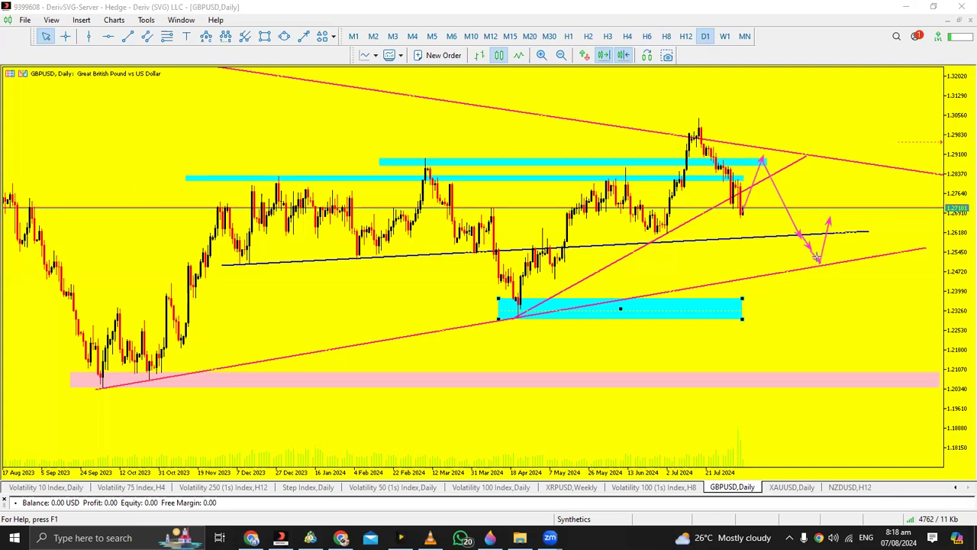
left_click_drag(818, 256, 835, 285)
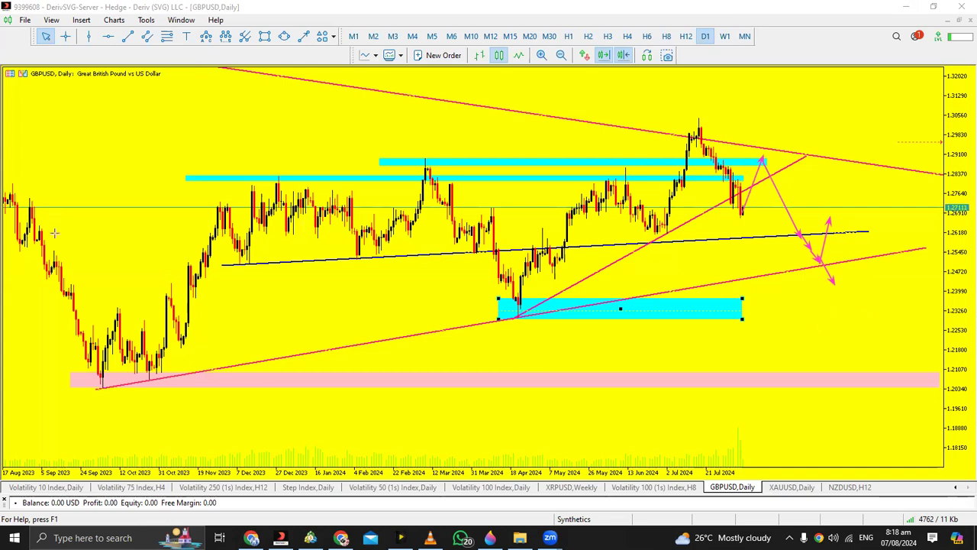
- Undo all the projected-path arrows sketched over the daily chart
key("ctrl+z")
key("ctrl+z")
key("ctrl+z")
key("ctrl+z")
key("ctrl+z")
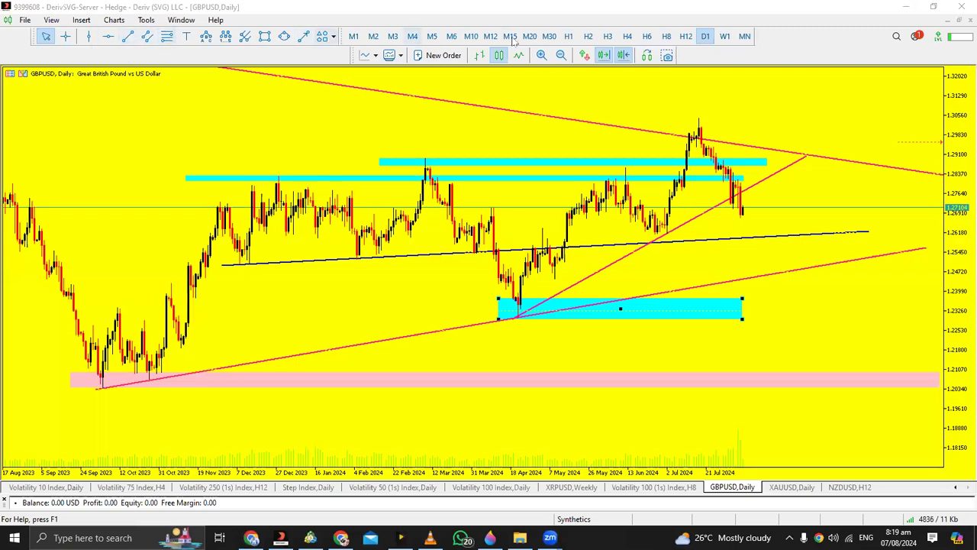
- Switch GBPUSD to the H8 timeframe and draw an ascending trendline from the early-May 2024 low through the late-June lows, extended past current price
left_click(666, 36)
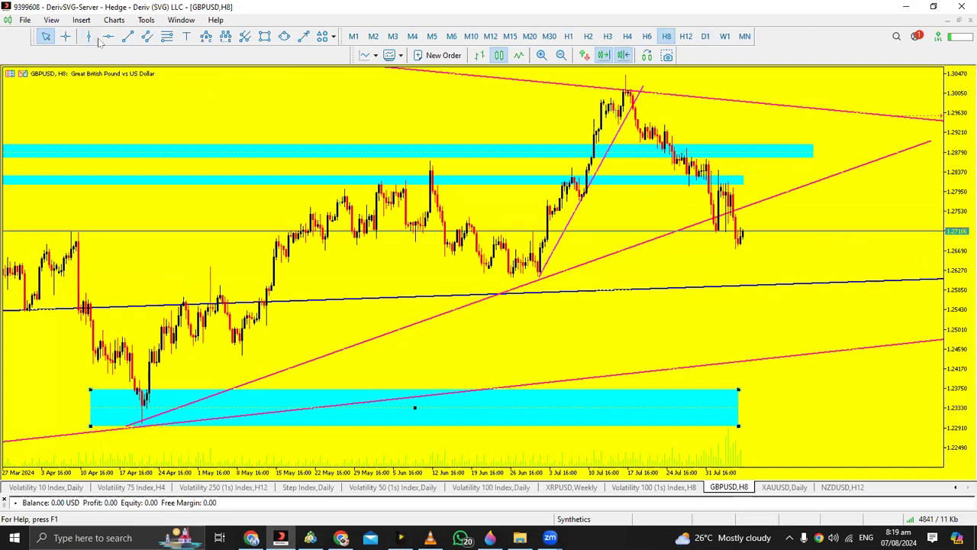
left_click(127, 36)
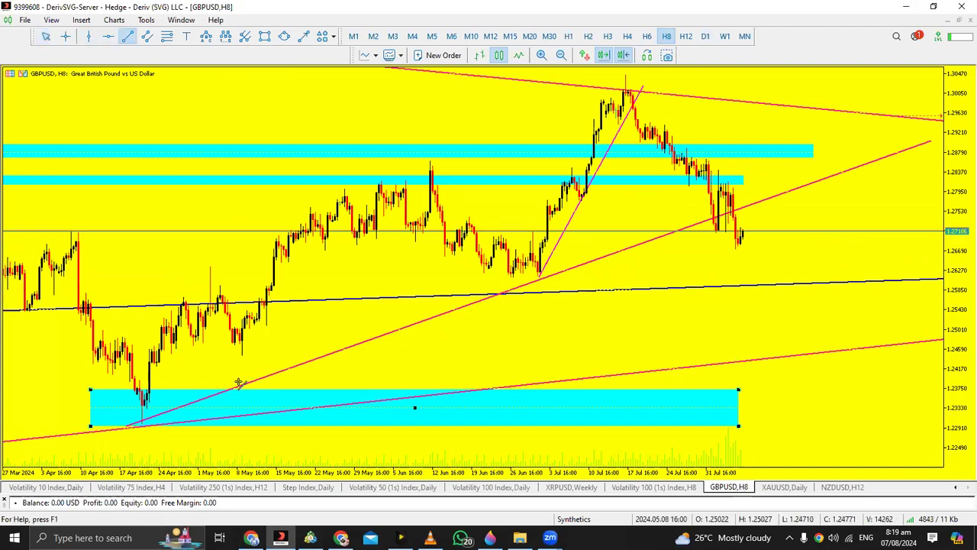
left_click_drag(229, 356, 861, 195)
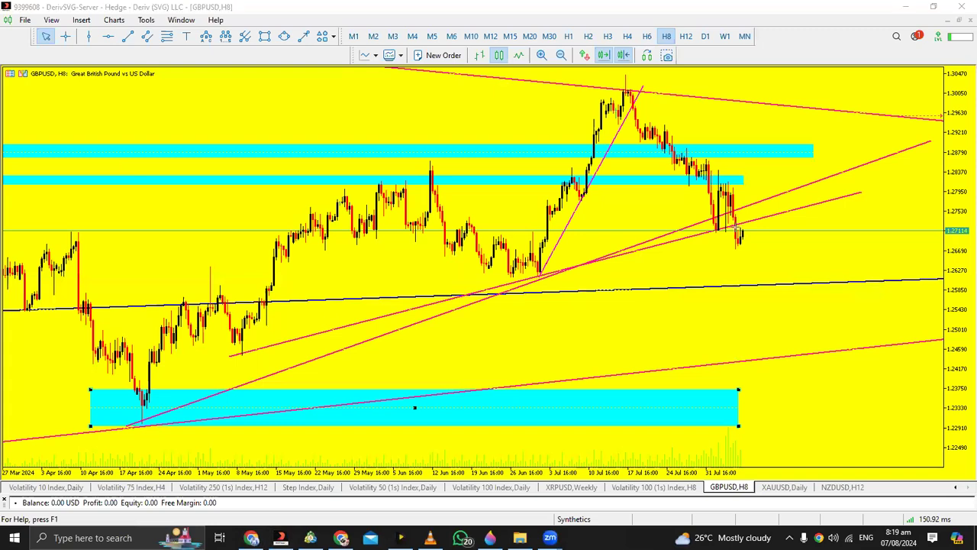
- Sketch arrows for a decline, a rise to the descending trendline and a drop through the black trendline on the H8 chart, and undo them
left_click_drag(739, 247, 806, 279)
left_click_drag(805, 281, 847, 338)
key("ctrl+z")
mouse_move(739, 245)
left_mouse_down()
mouse_move(840, 111)
mouse_move(826, 139)
mouse_move(809, 142)
mouse_move(832, 116)
mouse_move(912, 298)
left_mouse_up()
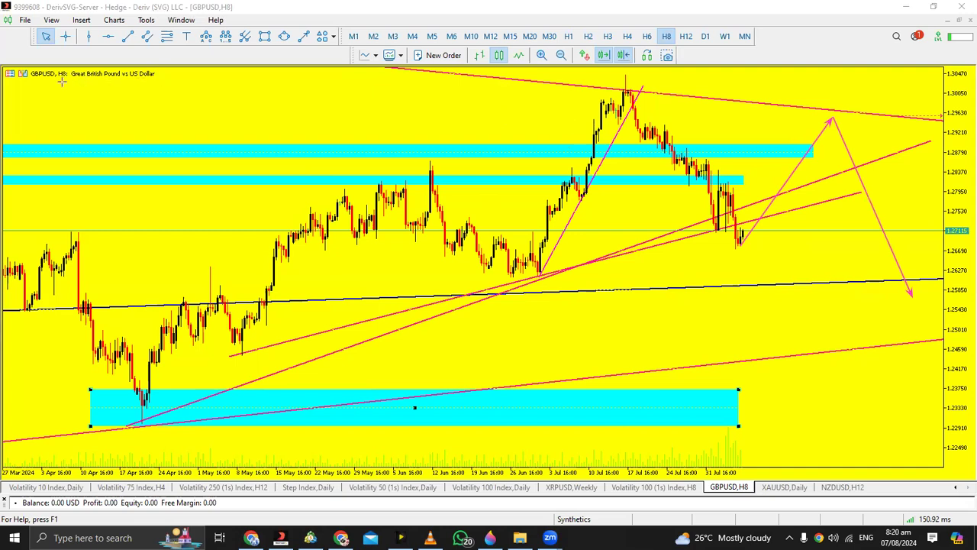
key("ctrl+z")
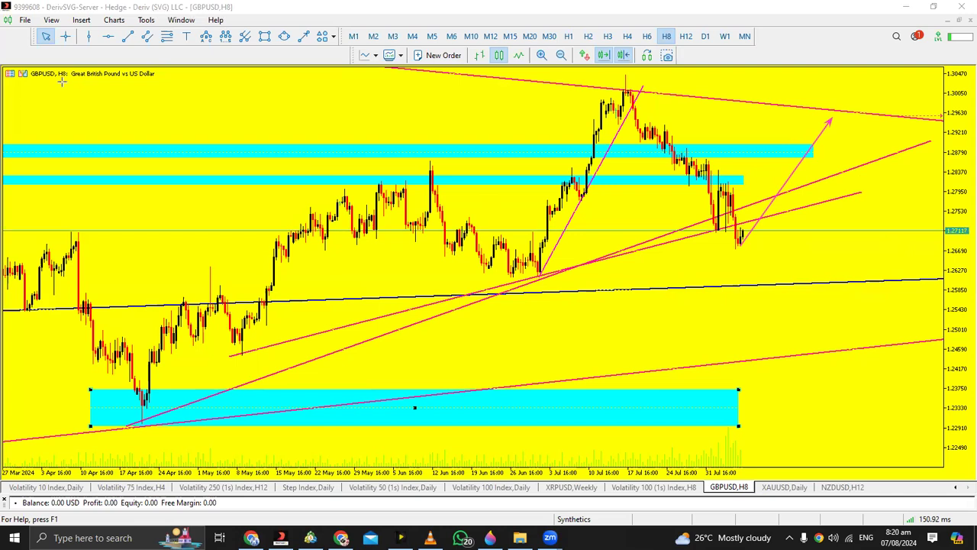
key("ctrl+z")
- Deselect the lower cyan zone and delete the steep trendline running from the late-June low to the mid-July peak
double_click(415, 407)
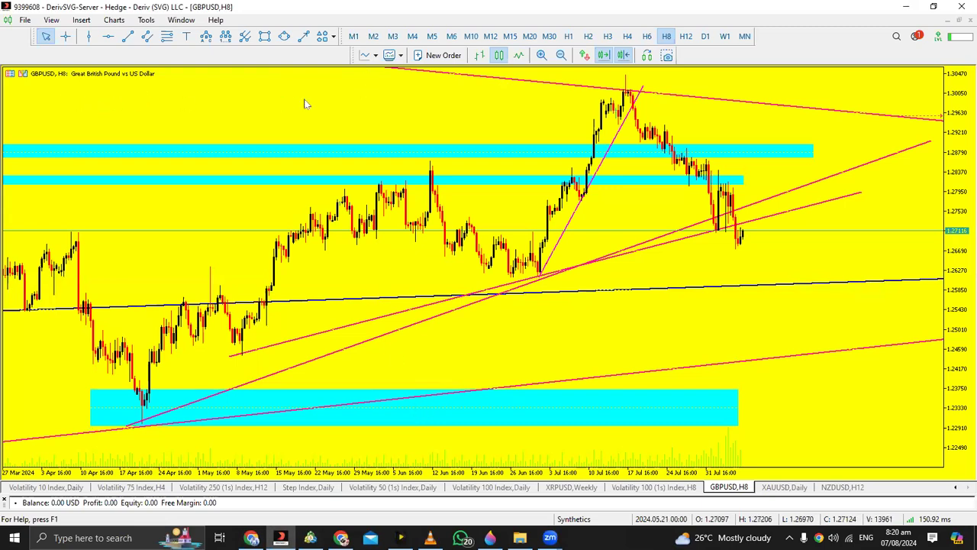
double_click(632, 108)
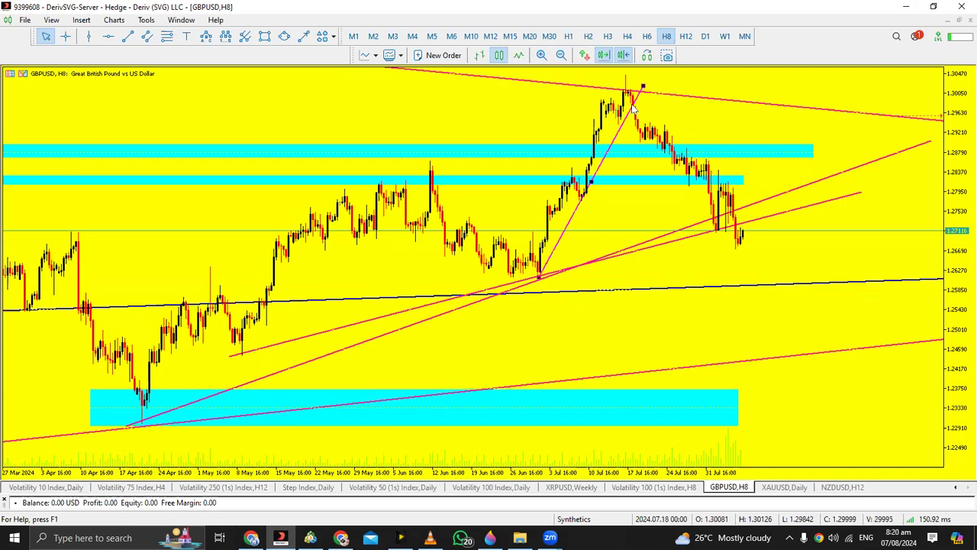
key("Delete")
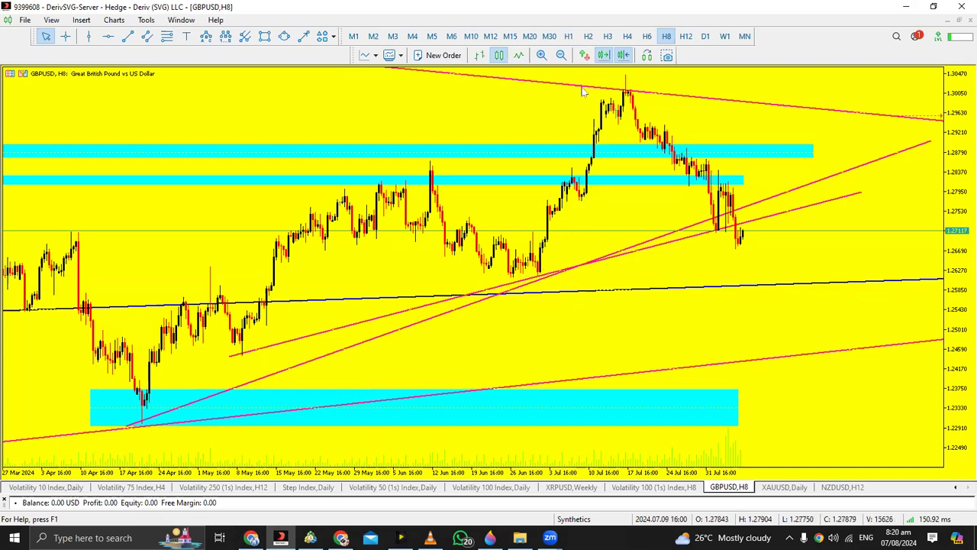
- Compare the trendlines on the daily and H8 timeframes, ending on the daily chart
left_click(703, 36)
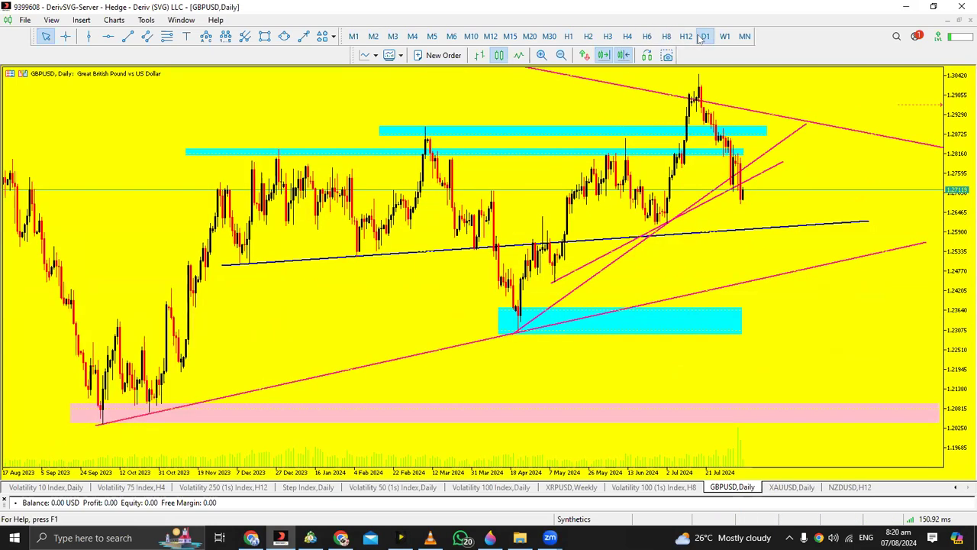
left_click(667, 37)
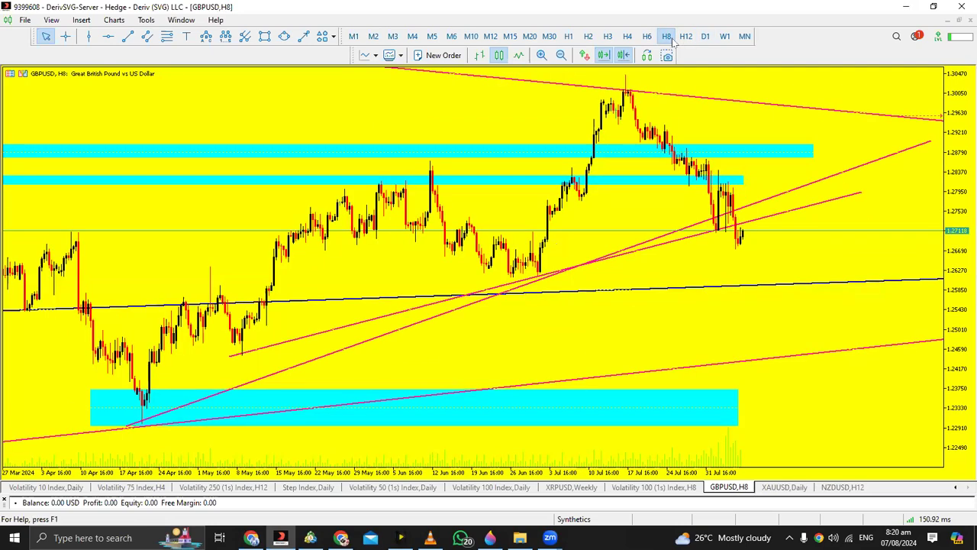
left_click(697, 40)
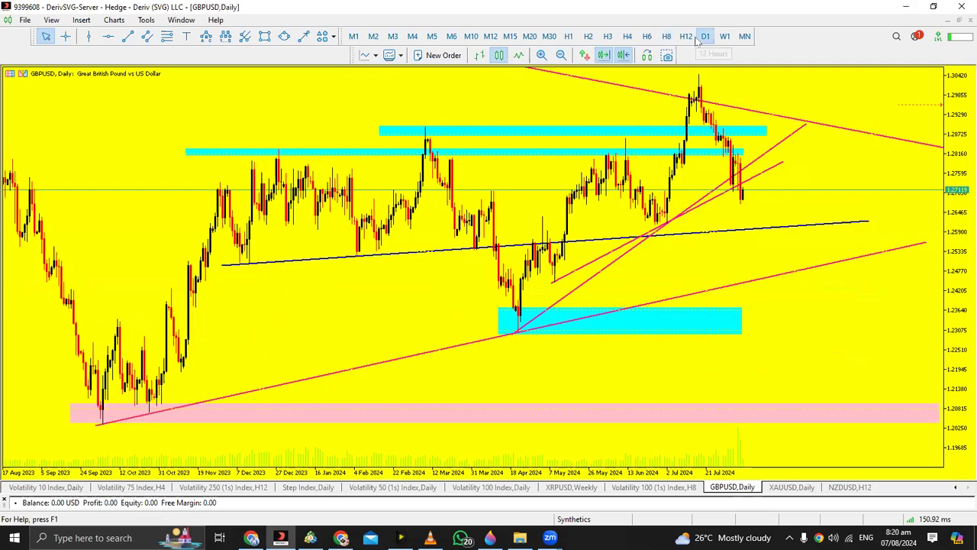